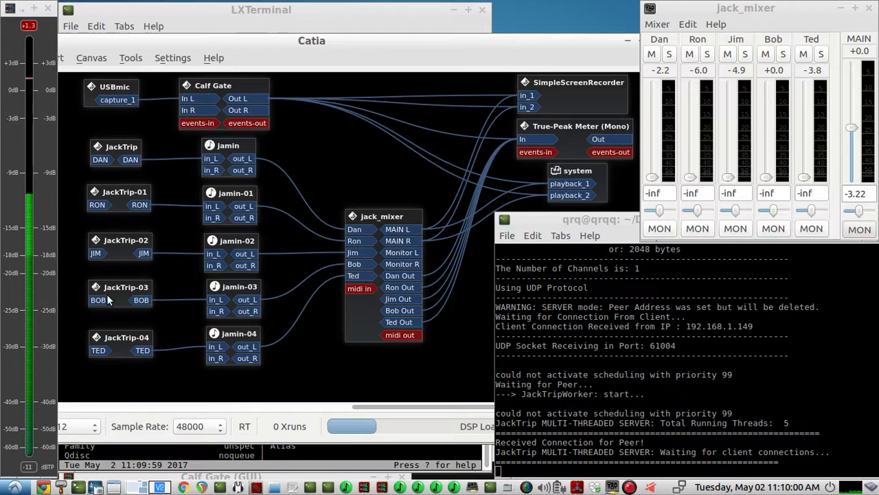
Look over the Jamin boxes in the patchbay and shift the jack_mixer box slightly closer to them.
{"action": "left_click", "coordinate": [237, 150]}
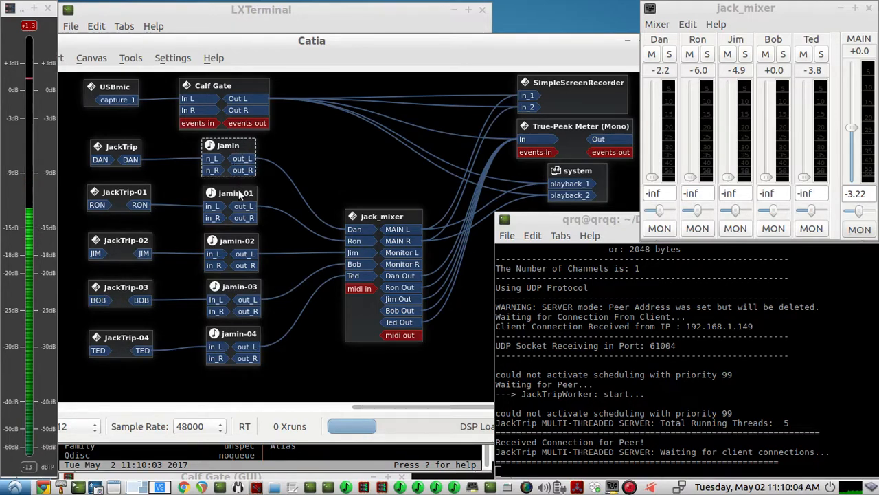
{"action": "left_click", "coordinate": [251, 288]}
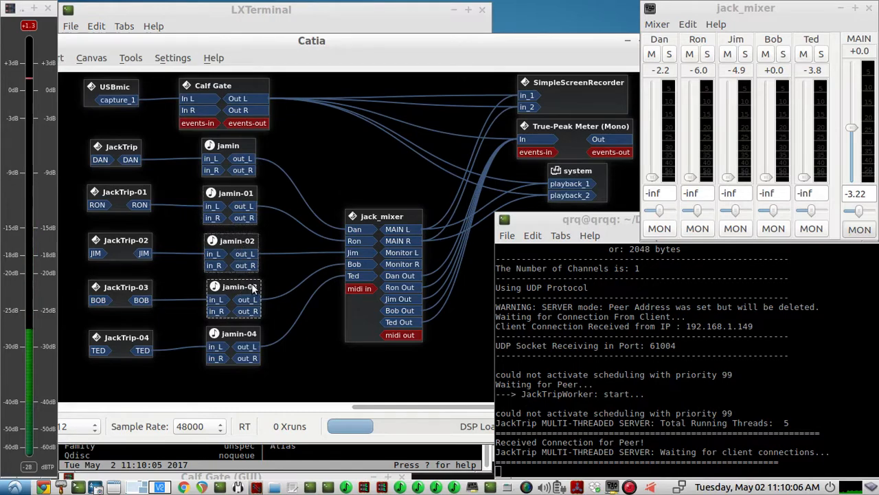
{"action": "left_click_drag", "start_coordinate": [354, 298], "coordinate": [334, 297]}
Audition the five voice channels one at a time, raising each fader to around 0 dB and lowering it back to -inf.
{"action": "left_click", "coordinate": [752, 17]}
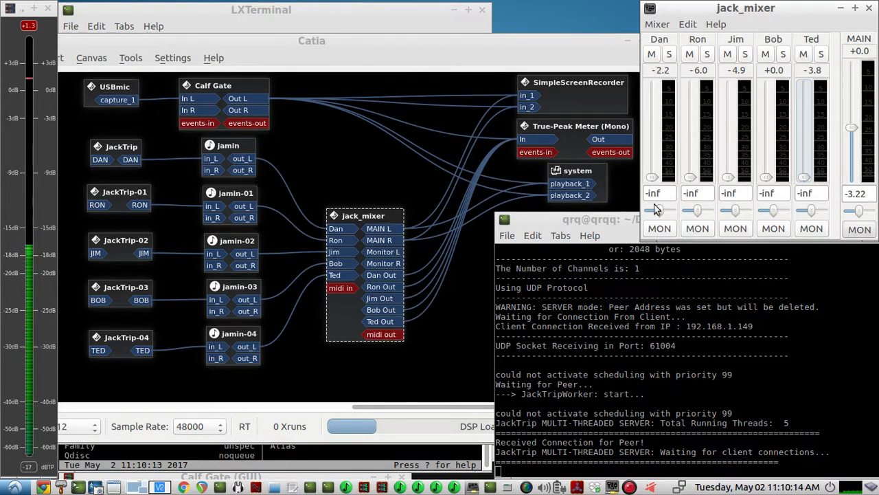
{"action": "left_click_drag", "start_coordinate": [652, 177], "coordinate": [663, 135]}
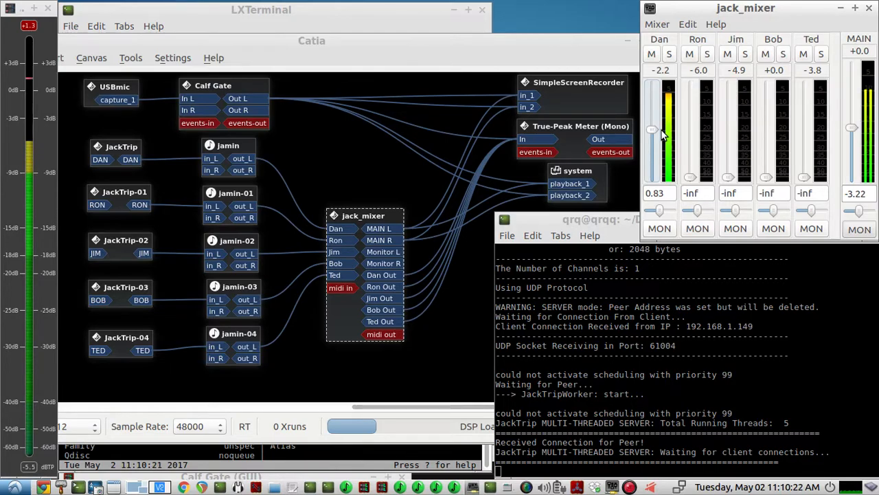
{"action": "left_click_drag", "start_coordinate": [664, 135], "coordinate": [691, 131]}
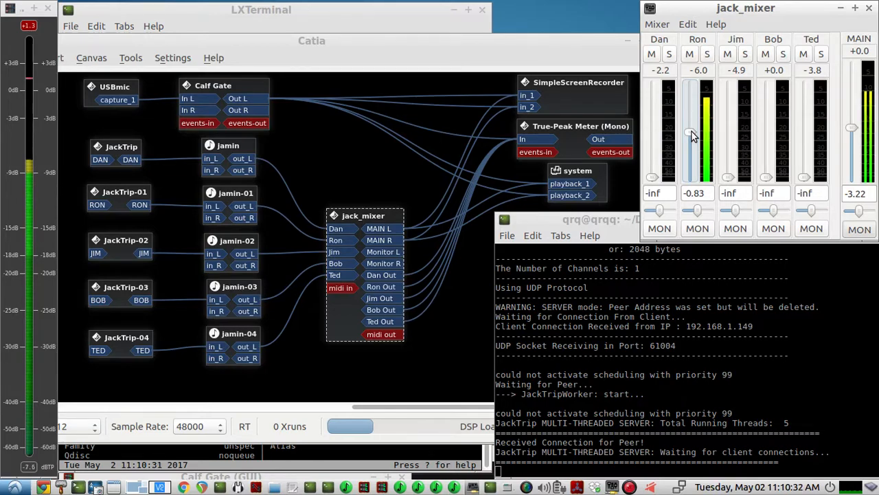
{"action": "left_click_drag", "start_coordinate": [692, 136], "coordinate": [780, 128]}
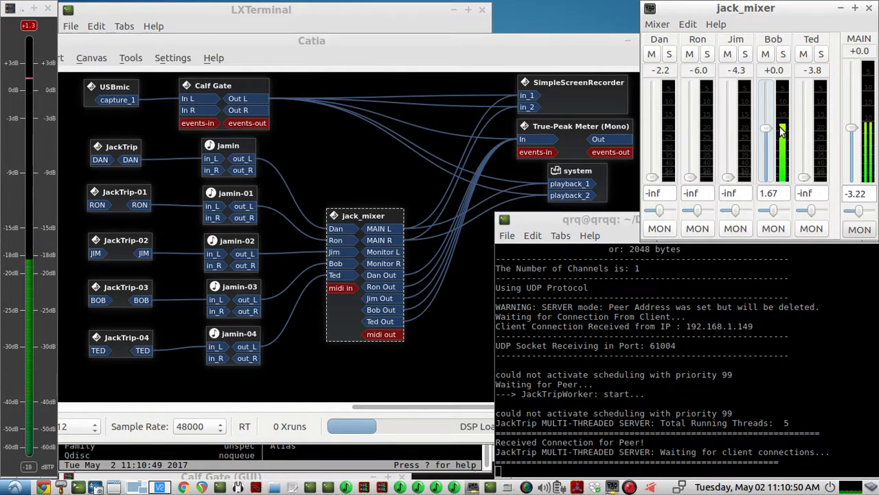
{"action": "left_click_drag", "start_coordinate": [781, 131], "coordinate": [805, 180]}
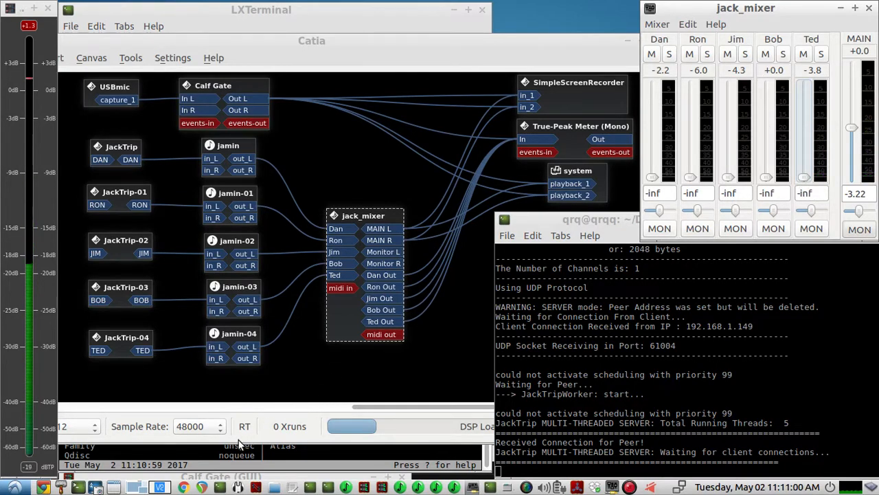
Switch to the VNC sessions of qrq and raspberrypi and highlight the jacktrip -C 192.168.1.101 -n1 command in each terminal.
{"action": "left_click", "coordinate": [350, 171]}
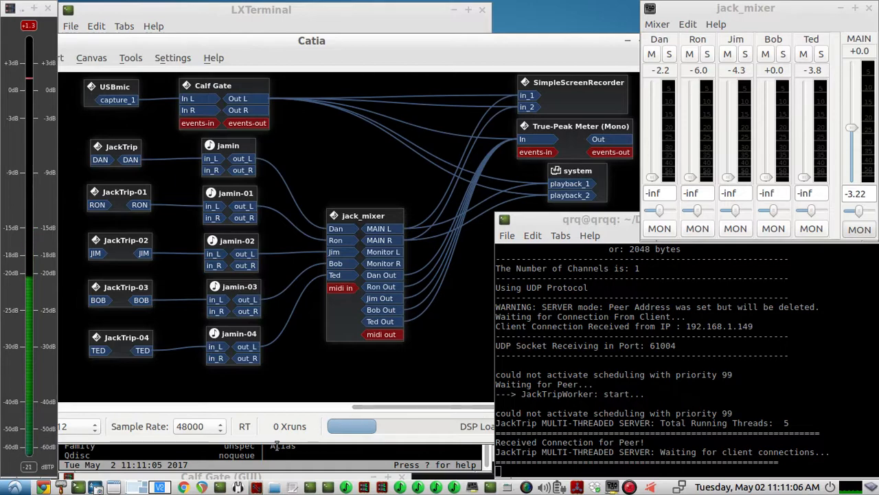
{"action": "left_click", "coordinate": [160, 488]}
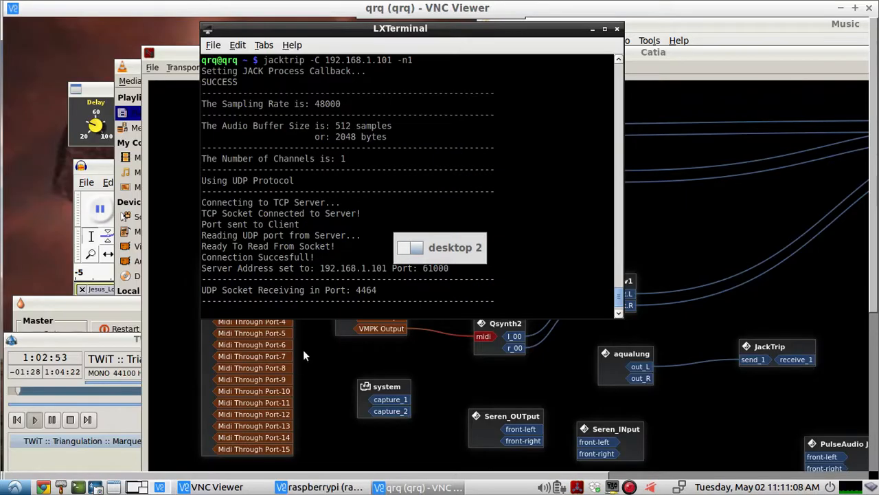
{"action": "left_click_drag", "start_coordinate": [274, 60], "coordinate": [413, 59]}
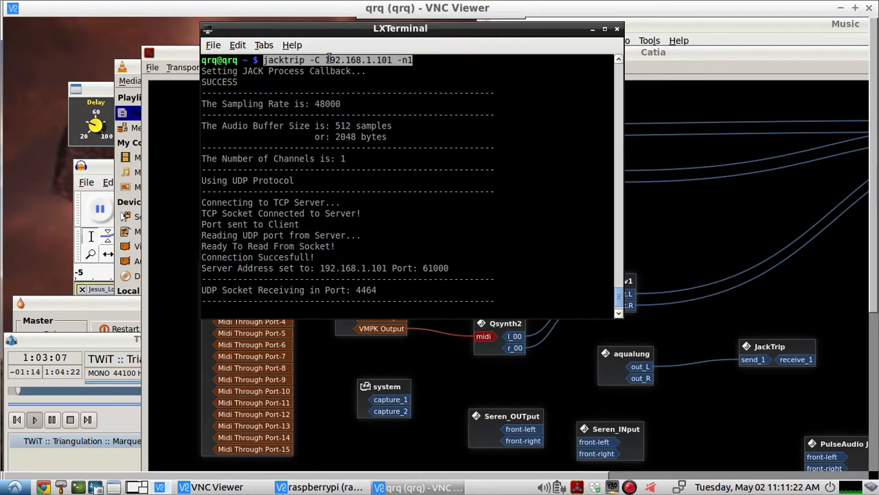
{"action": "left_click", "coordinate": [396, 60]}
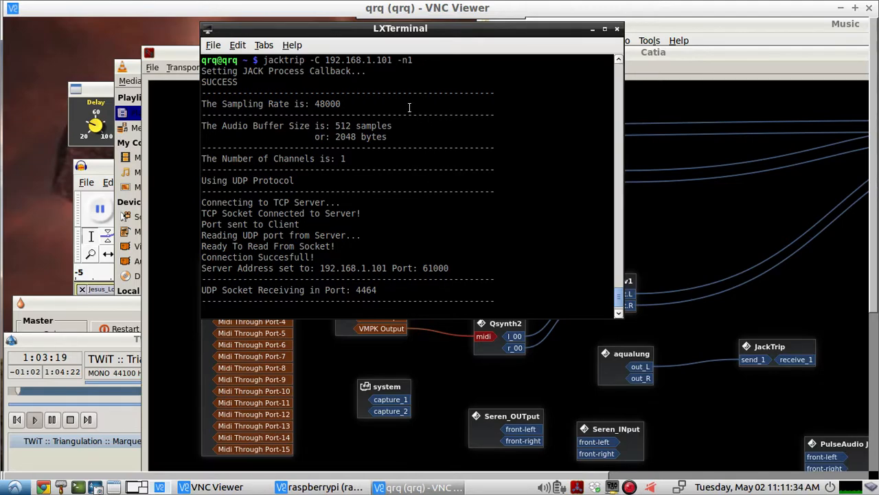
{"action": "left_click", "coordinate": [319, 487]}
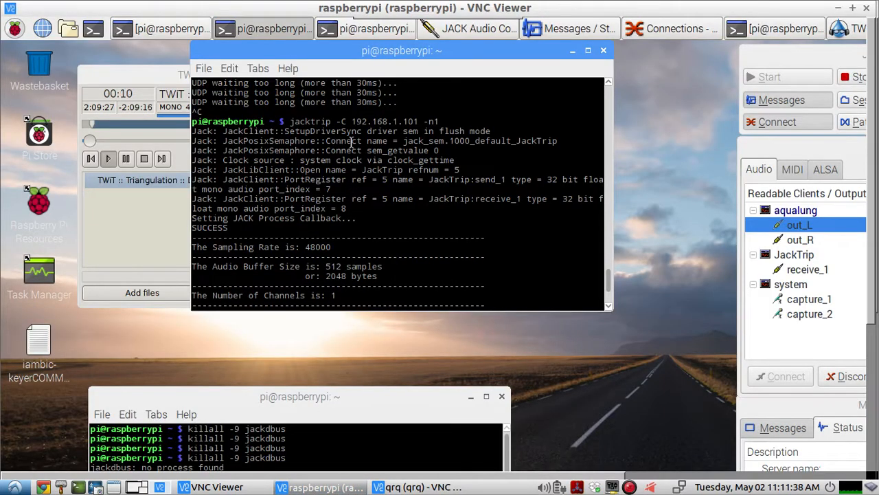
{"action": "left_click_drag", "start_coordinate": [292, 121], "coordinate": [422, 121]}
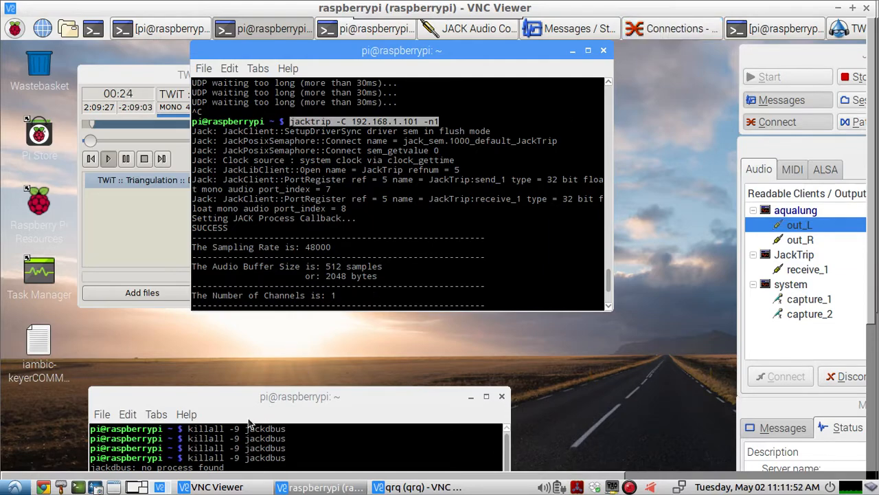
Return to the first desktop, review the JackTrip server log back through the client connections, and highlight the ./jacktrip -S launch command.
{"action": "left_click", "coordinate": [139, 488]}
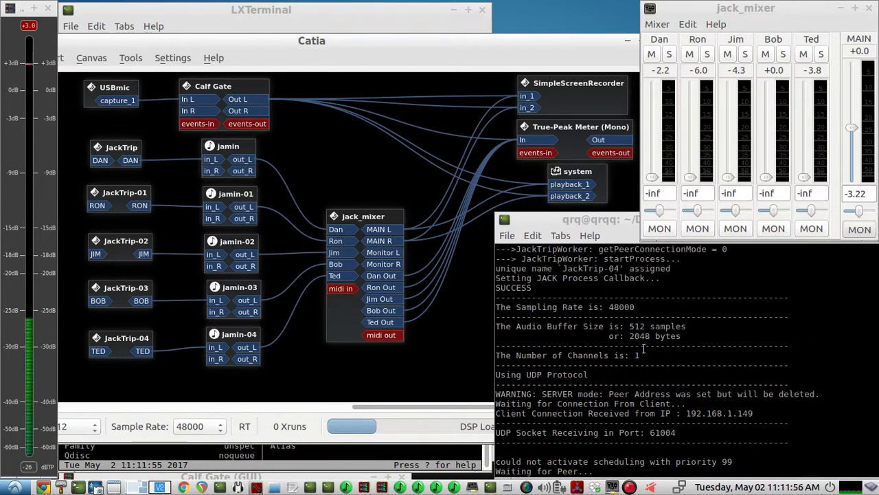
{"action": "scroll", "coordinate": [644, 349], "scroll_direction": "up", "scroll_amount": 7}
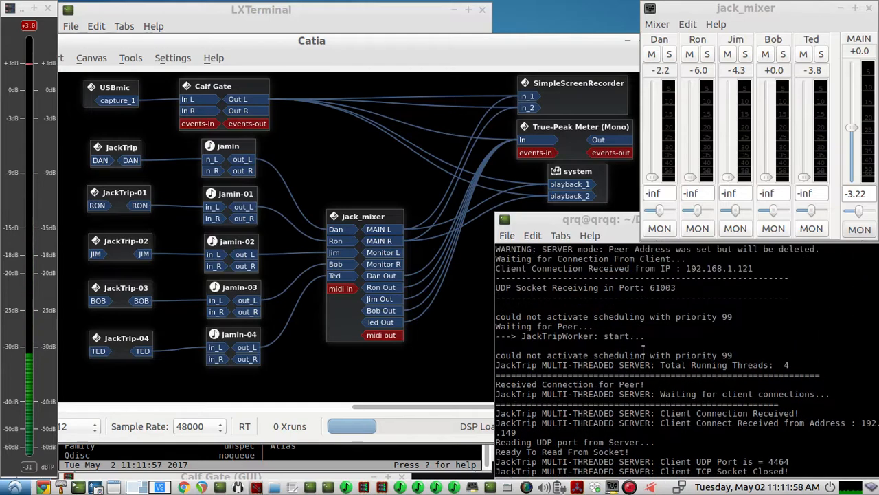
{"action": "scroll", "coordinate": [643, 349], "scroll_direction": "up", "scroll_amount": 6}
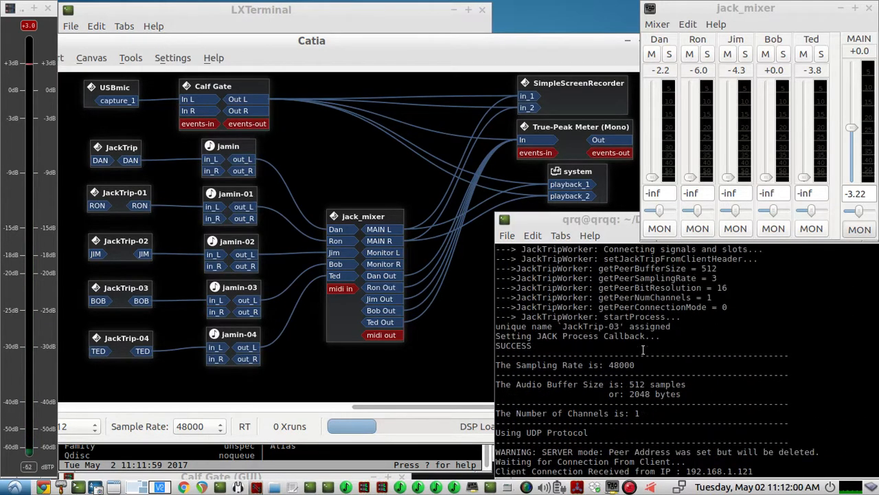
{"action": "scroll", "coordinate": [643, 349], "scroll_direction": "up", "scroll_amount": 8}
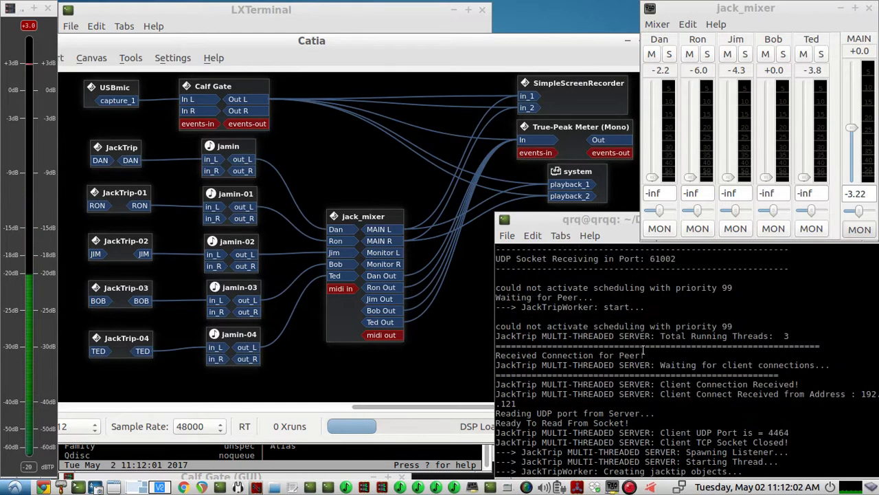
{"action": "scroll", "coordinate": [643, 349], "scroll_direction": "up", "scroll_amount": 6}
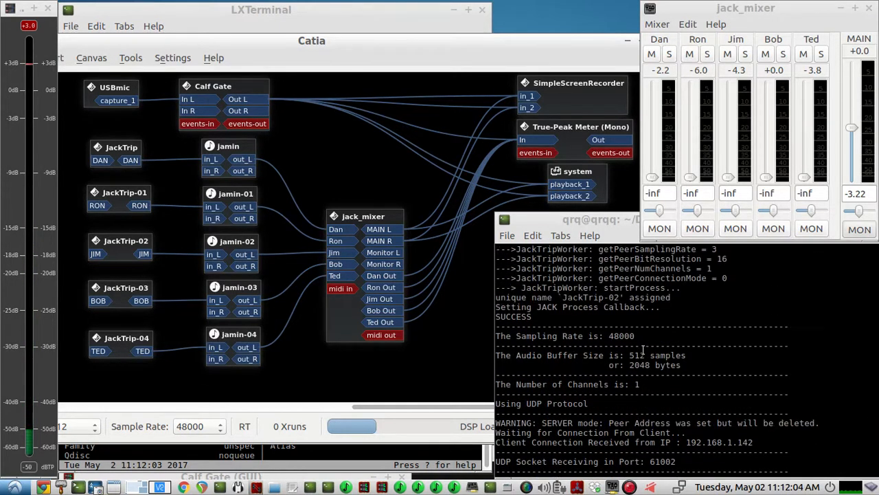
{"action": "scroll", "coordinate": [643, 349], "scroll_direction": "up", "scroll_amount": 9}
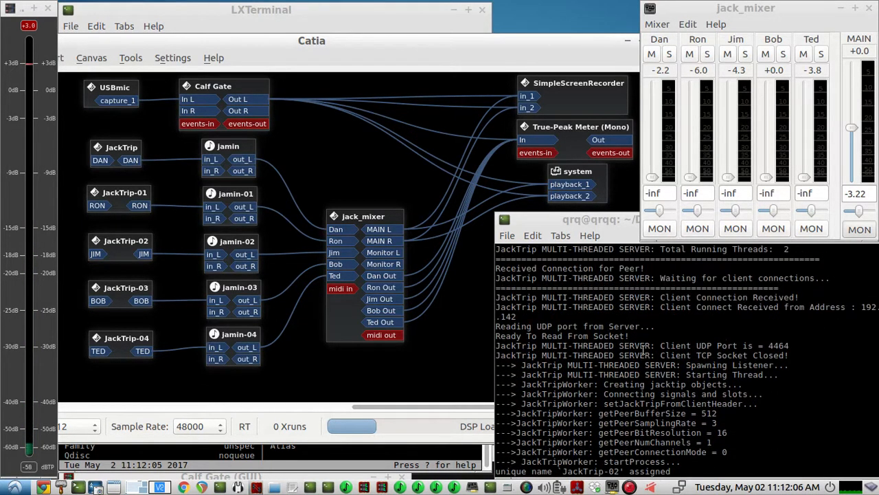
{"action": "scroll", "coordinate": [643, 349], "scroll_direction": "up", "scroll_amount": 6}
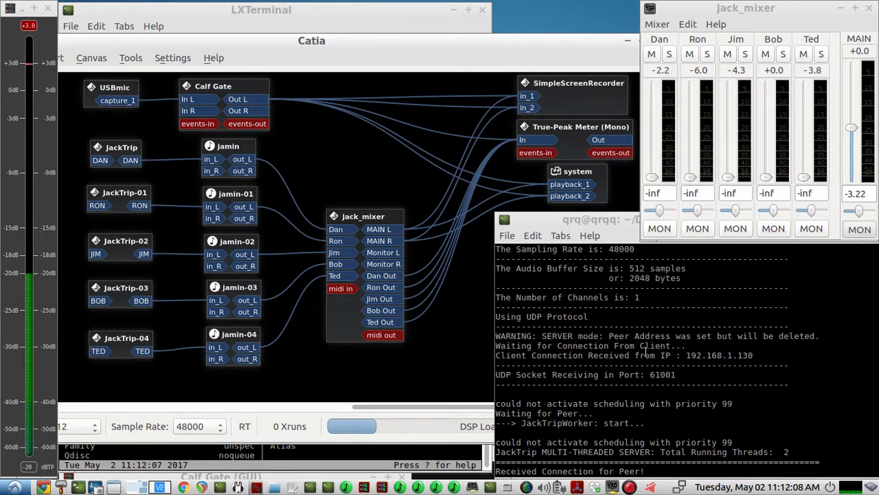
{"action": "scroll", "coordinate": [660, 352], "scroll_direction": "up", "scroll_amount": 9}
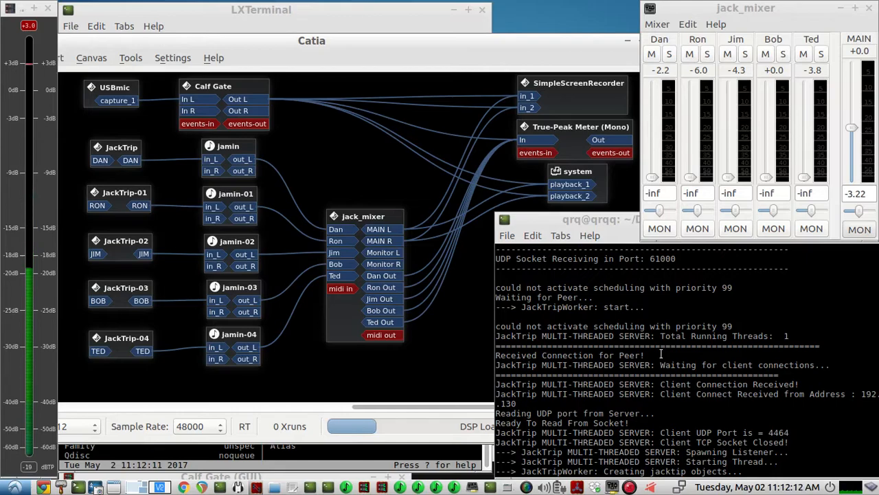
{"action": "scroll", "coordinate": [657, 343], "scroll_direction": "up", "scroll_amount": 3}
{"action": "scroll", "coordinate": [653, 333], "scroll_direction": "up", "scroll_amount": 4}
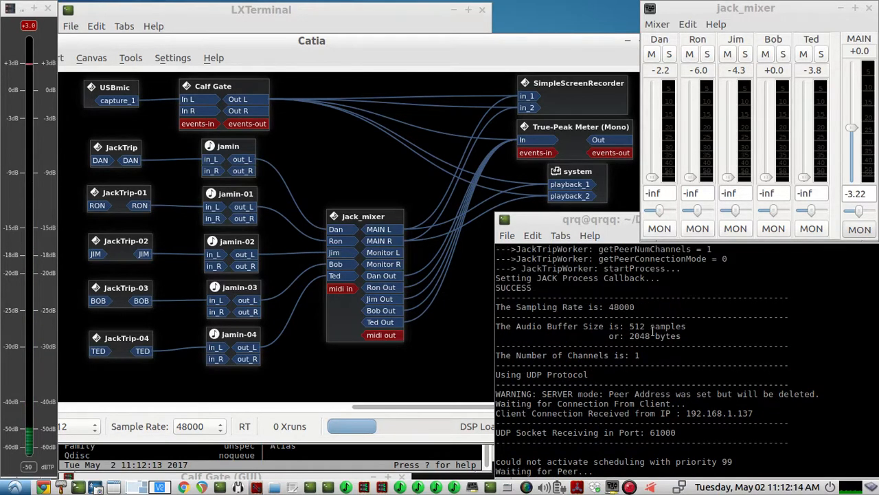
{"action": "scroll", "coordinate": [646, 340], "scroll_direction": "up", "scroll_amount": 15}
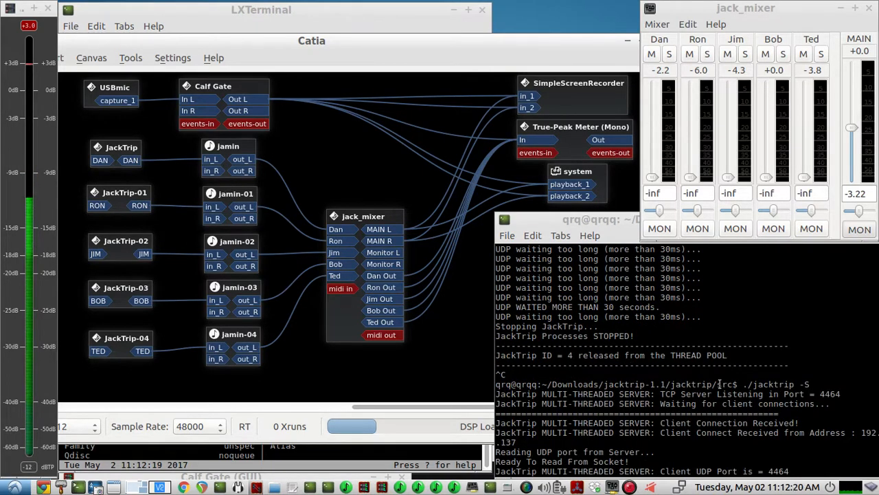
{"action": "left_click_drag", "start_coordinate": [742, 385], "coordinate": [811, 382]}
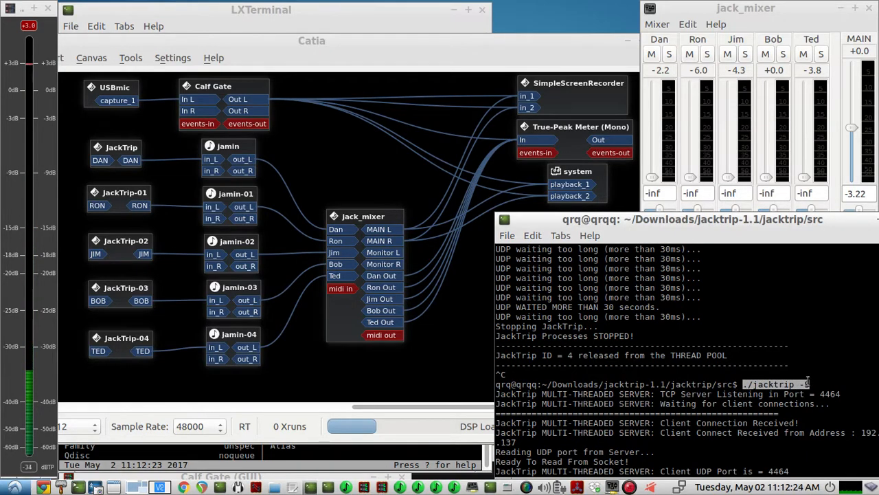
{"action": "left_click", "coordinate": [839, 372]}
Pull the server terminal window fully into view, return its output to the latest lines, and move it back beside the patchbay.
{"action": "left_click_drag", "start_coordinate": [825, 223], "coordinate": [764, 183]}
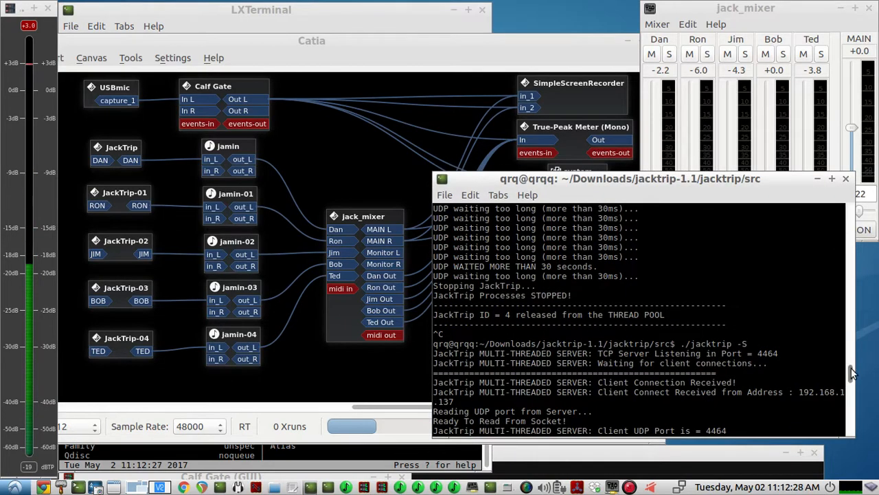
{"action": "left_click_drag", "start_coordinate": [670, 184], "coordinate": [717, 233]}
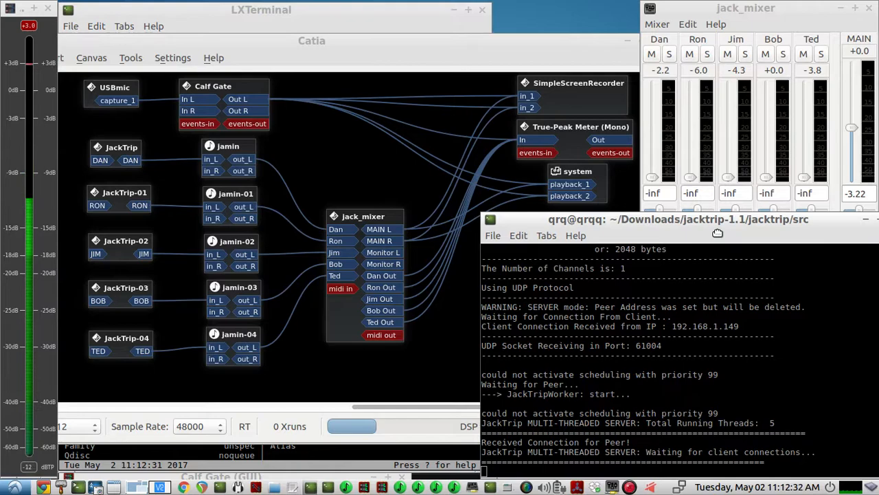
{"action": "left_click", "coordinate": [355, 177]}
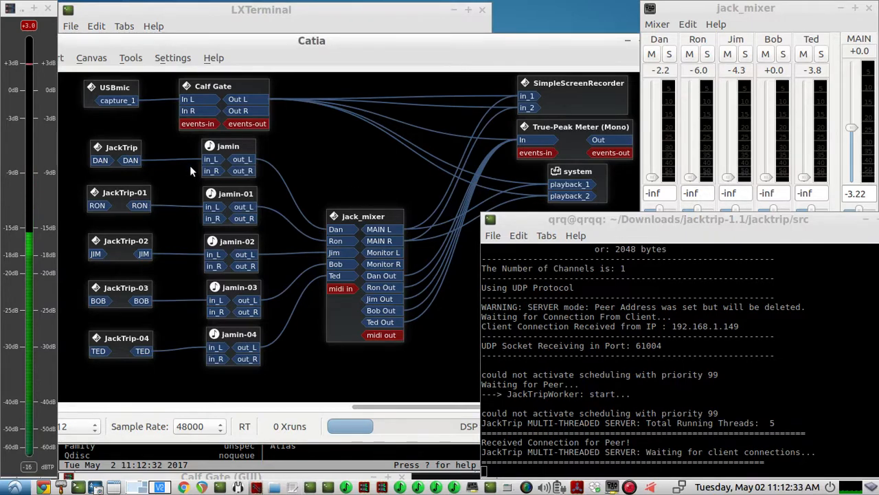
{"action": "left_click", "coordinate": [607, 222]}
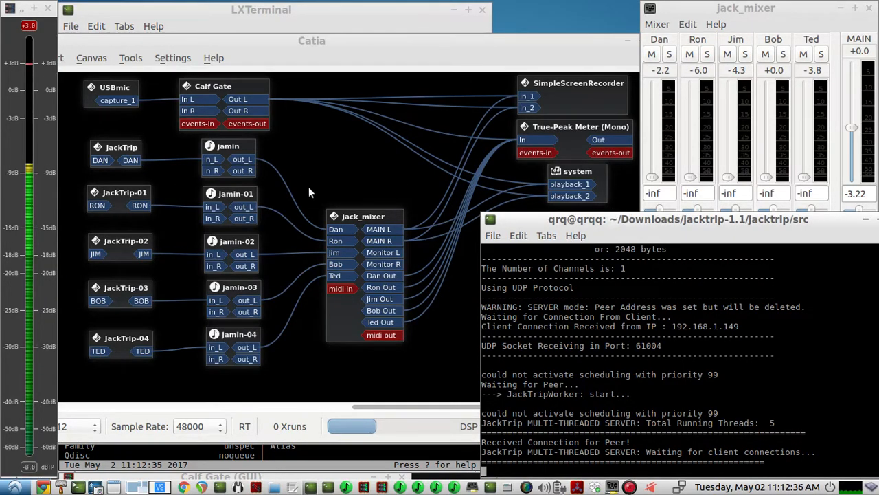
Shift the jack_mixer box slightly up toward the Jamin boxes and lower the server terminal window to uncover the mixer's pan sliders.
{"action": "left_click_drag", "start_coordinate": [353, 215], "coordinate": [345, 210]}
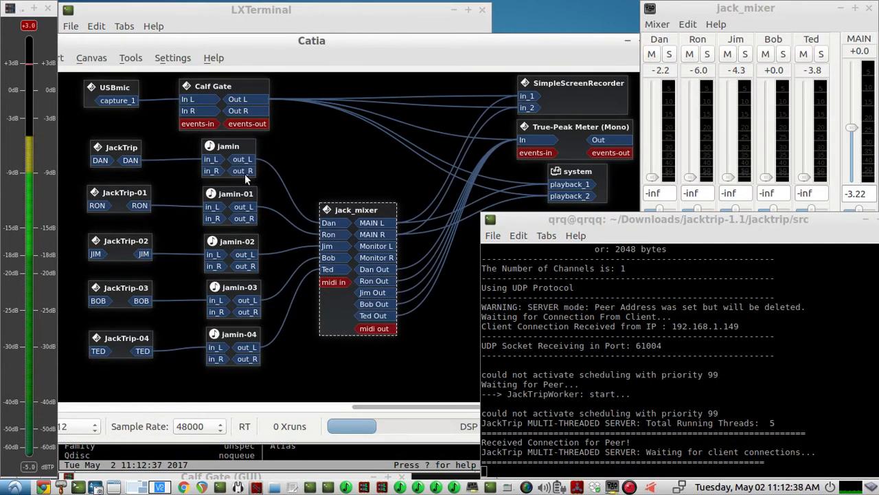
{"action": "left_click", "coordinate": [300, 155]}
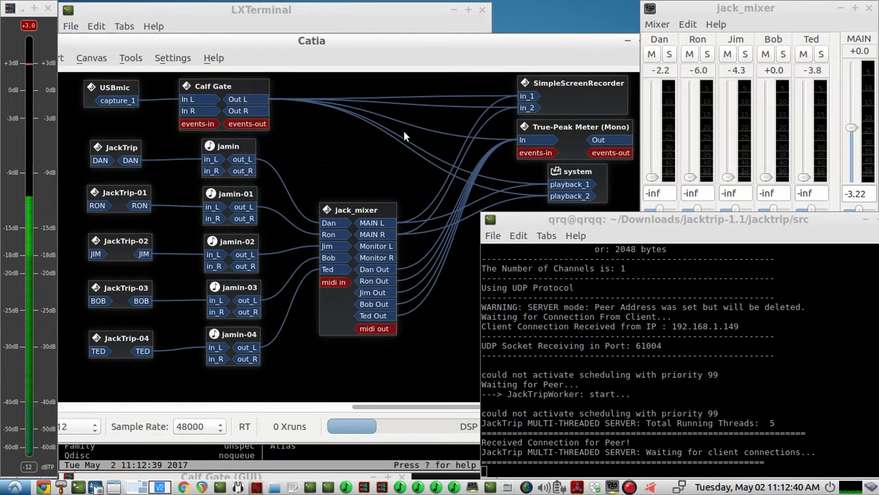
{"action": "left_click_drag", "start_coordinate": [582, 220], "coordinate": [579, 233]}
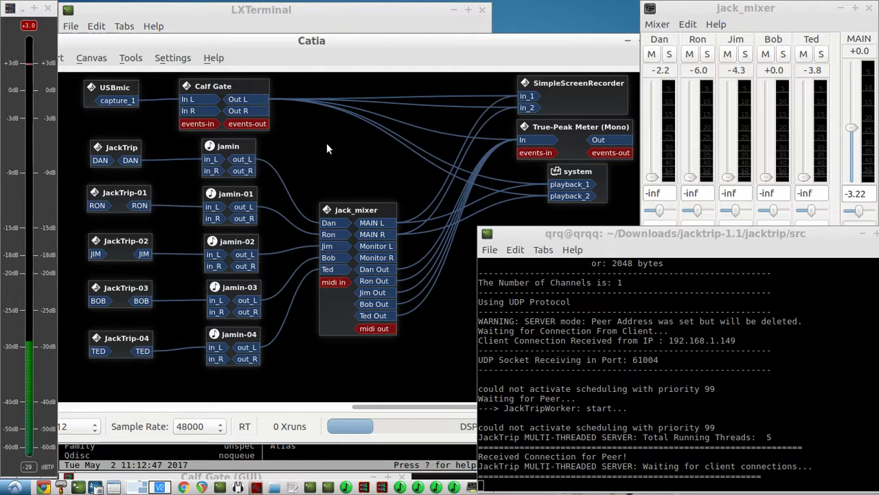
Nudge the USBmic, Calf Gate, SimpleScreenRecorder, True-Peak Meter and system boxes to slightly new positions in the patchbay.
{"action": "left_click_drag", "start_coordinate": [139, 109], "coordinate": [154, 110]}
{"action": "left_click_drag", "start_coordinate": [210, 86], "coordinate": [221, 85]}
{"action": "left_click_drag", "start_coordinate": [581, 96], "coordinate": [583, 93]}
{"action": "left_click_drag", "start_coordinate": [571, 128], "coordinate": [573, 128]}
{"action": "left_click_drag", "start_coordinate": [587, 169], "coordinate": [588, 176]}
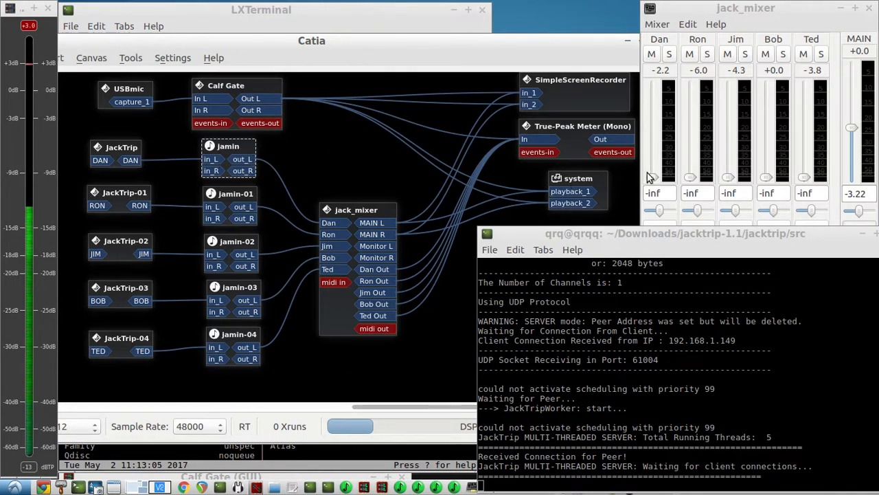
Raise the first mixer channel's fader to about -0.42 and bring up a jamin window beside the mixer.
{"action": "left_click_drag", "start_coordinate": [653, 178], "coordinate": [656, 132]}
{"action": "left_click", "coordinate": [347, 488]}
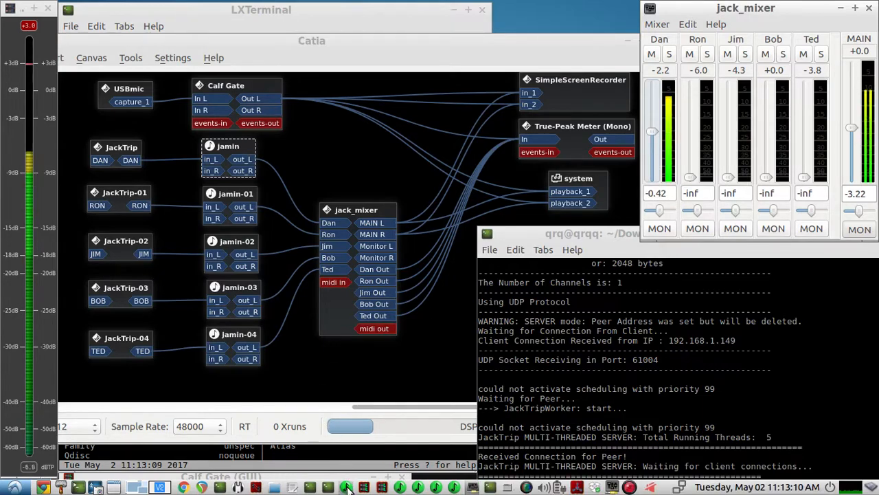
{"action": "left_click_drag", "start_coordinate": [270, 30], "coordinate": [177, 16]}
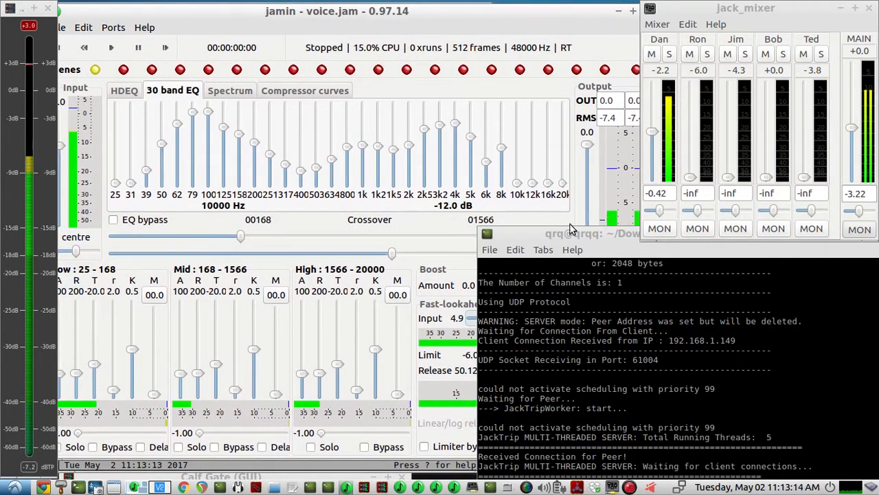
Shift the server terminal over and minimise it, and pull the jamin window fully into view beside the mixer.
{"action": "left_click", "coordinate": [579, 237]}
{"action": "left_click_drag", "start_coordinate": [579, 236], "coordinate": [520, 203]}
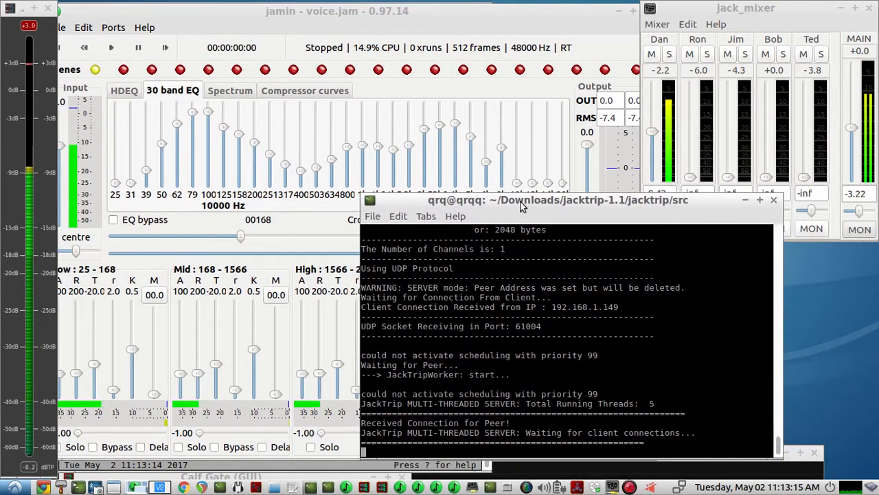
{"action": "left_click", "coordinate": [745, 200]}
{"action": "left_click_drag", "start_coordinate": [393, 17], "coordinate": [412, 21]}
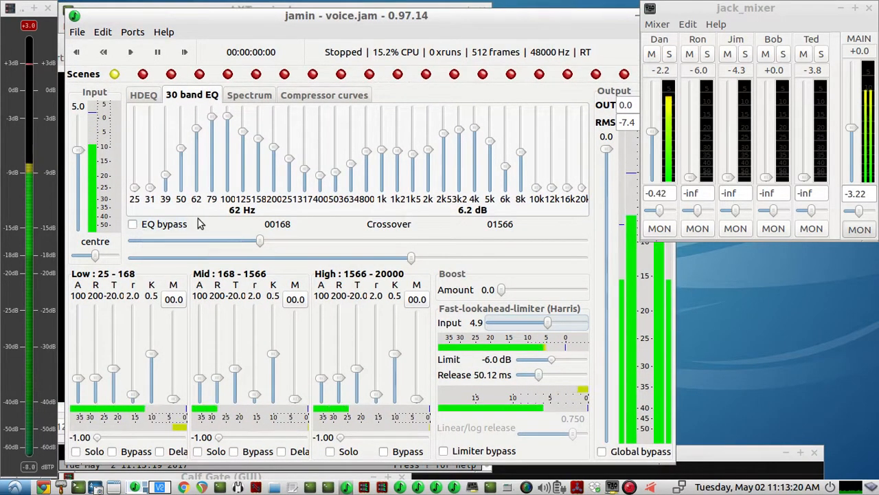
Toggle jamin's EQ bypass to compare the sound, and lower the first mixer channel's fader to -inf.
{"action": "mouse_move", "coordinate": [654, 133]}
{"action": "left_mouse_down"}
{"action": "mouse_move", "coordinate": [662, 190]}
{"action": "mouse_move", "coordinate": [666, 137]}
{"action": "left_mouse_up"}
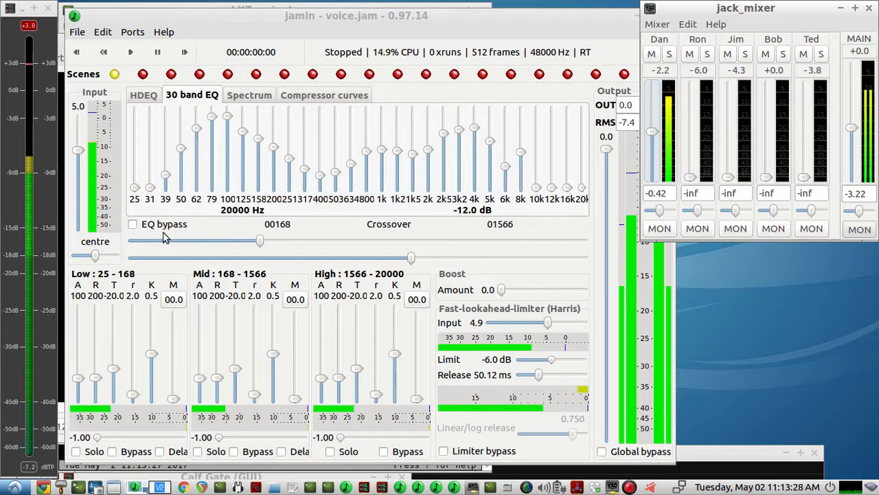
{"action": "left_click", "coordinate": [133, 224]}
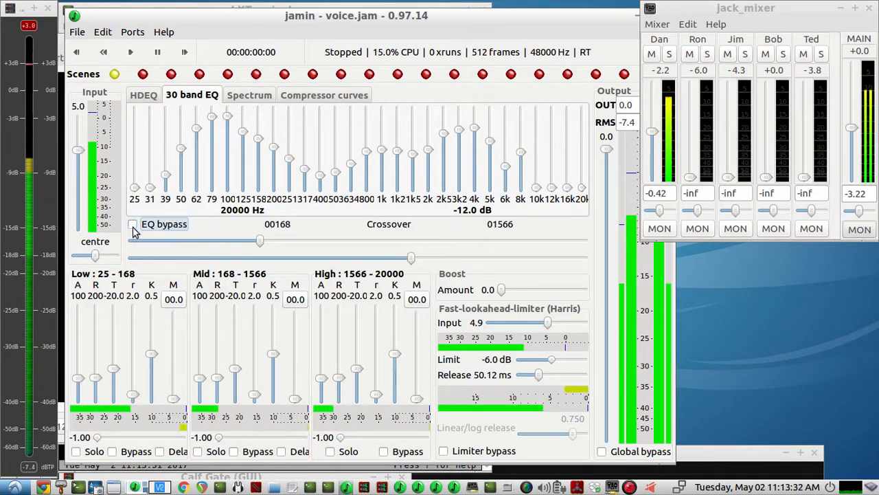
{"action": "left_click", "coordinate": [657, 193]}
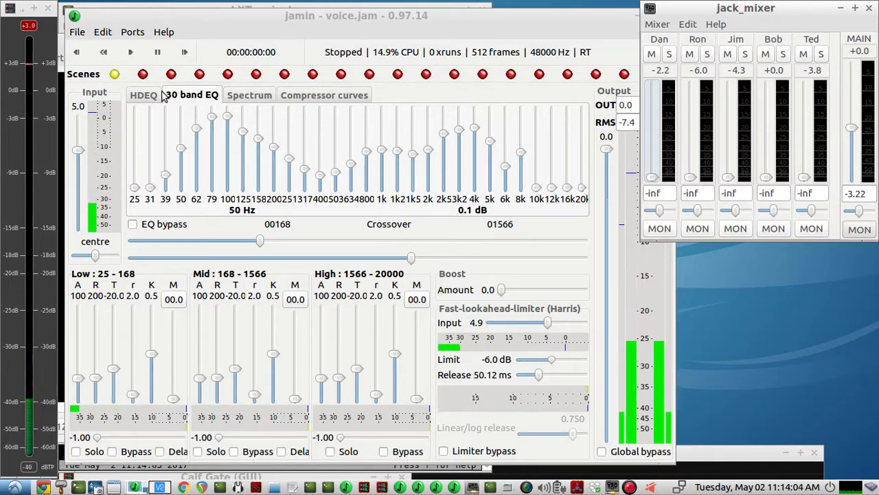
Minimise the jamin window to uncover the patchbay.
{"action": "left_click", "coordinate": [317, 22]}
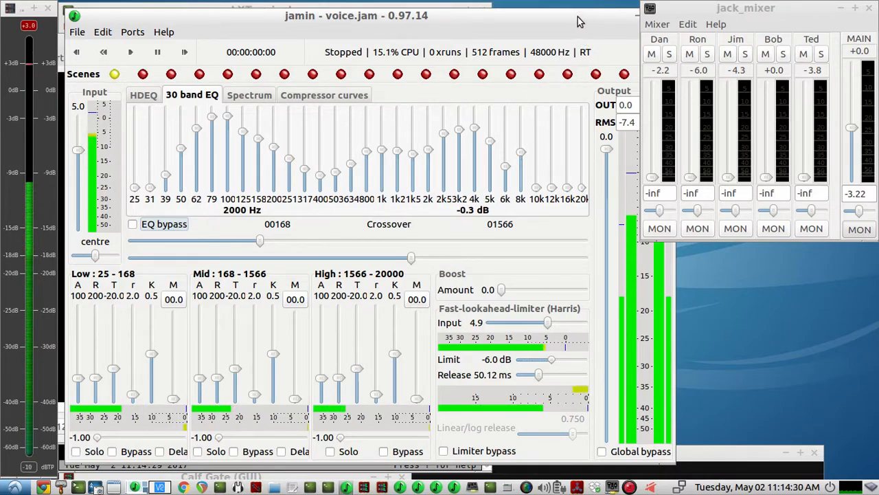
{"action": "left_click_drag", "start_coordinate": [625, 23], "coordinate": [591, 26]}
{"action": "left_click", "coordinate": [603, 17]}
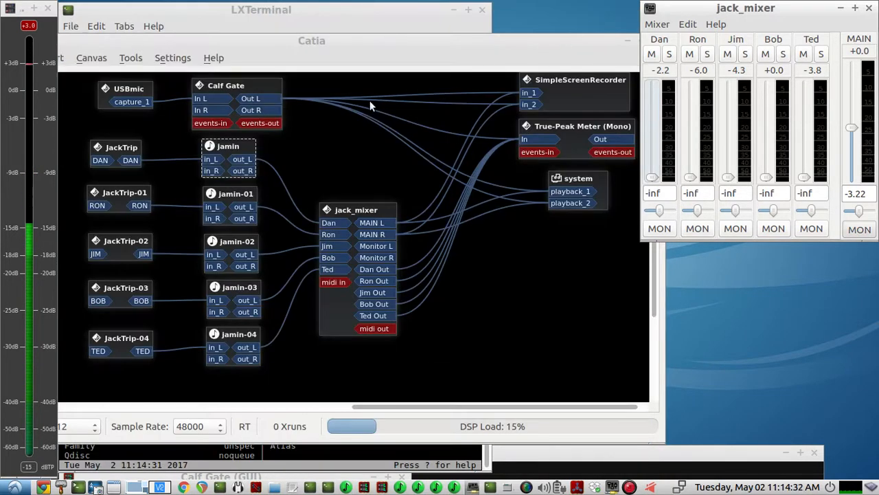
Nudge the JackTrip, JackTrip-01 and JackTrip-02 boxes slightly up, and shift the Calf Gate box slightly toward the outputs.
{"action": "left_click_drag", "start_coordinate": [138, 153], "coordinate": [137, 149]}
{"action": "left_click", "coordinate": [126, 188]}
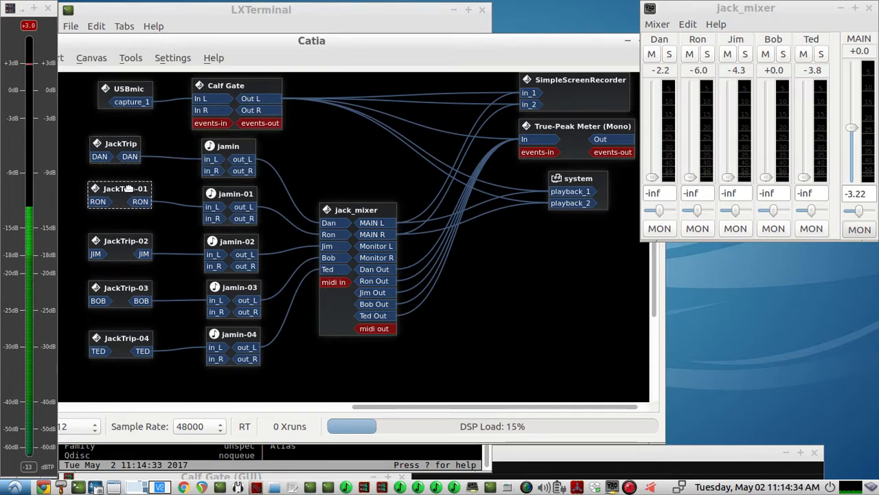
{"action": "left_click_drag", "start_coordinate": [118, 240], "coordinate": [118, 238]}
{"action": "left_click", "coordinate": [138, 292]}
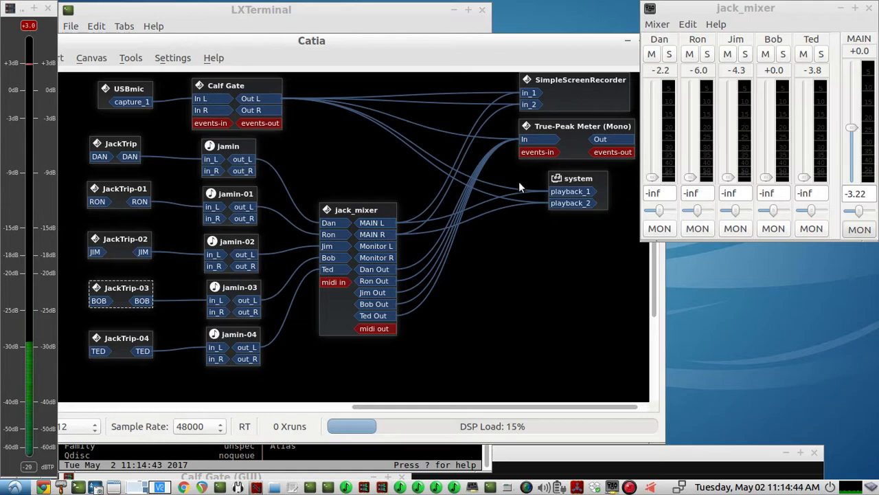
{"action": "left_click_drag", "start_coordinate": [266, 97], "coordinate": [275, 98]}
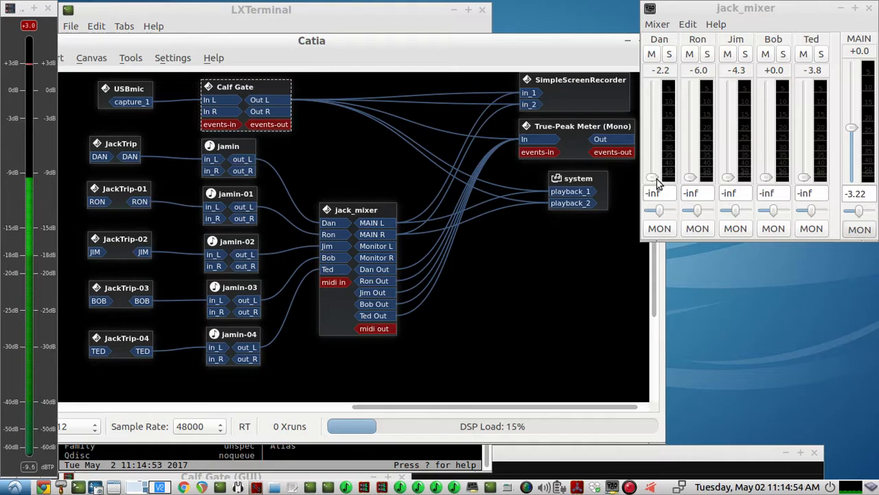
Raise the first four mixer channels' faders, bringing the second to about -11.67 and the third to about -10.42.
{"action": "left_click_drag", "start_coordinate": [656, 180], "coordinate": [659, 138]}
{"action": "left_click_drag", "start_coordinate": [691, 174], "coordinate": [691, 150]}
{"action": "left_click_drag", "start_coordinate": [729, 177], "coordinate": [710, 152]}
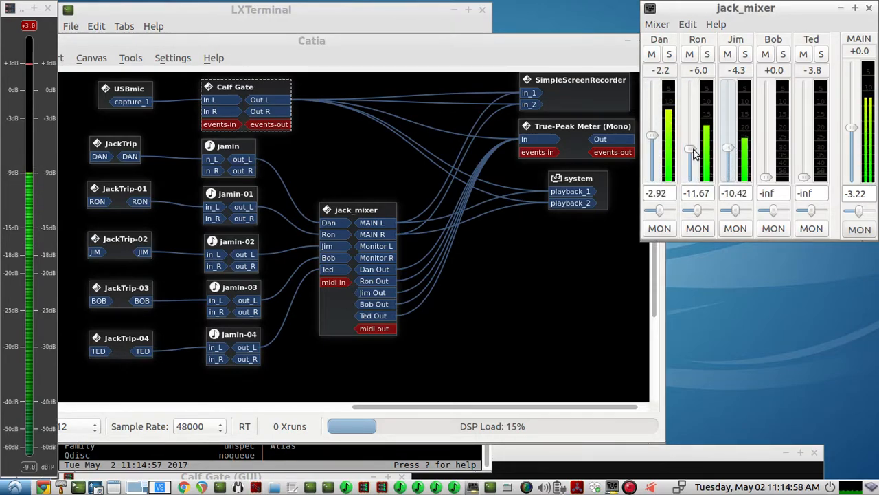
{"action": "left_click_drag", "start_coordinate": [652, 137], "coordinate": [657, 148]}
{"action": "left_click_drag", "start_coordinate": [769, 177], "coordinate": [770, 147]}
Lower all five mixer channels' faders to -inf, working from the last channel back to the first.
{"action": "mouse_move", "coordinate": [805, 177]}
{"action": "left_mouse_down"}
{"action": "mouse_move", "coordinate": [814, 141]}
{"action": "mouse_move", "coordinate": [806, 180]}
{"action": "left_mouse_up"}
{"action": "left_click_drag", "start_coordinate": [770, 146], "coordinate": [768, 180]}
{"action": "left_click_drag", "start_coordinate": [736, 148], "coordinate": [730, 180]}
{"action": "left_click_drag", "start_coordinate": [697, 148], "coordinate": [696, 180]}
{"action": "left_click_drag", "start_coordinate": [657, 150], "coordinate": [653, 180]}
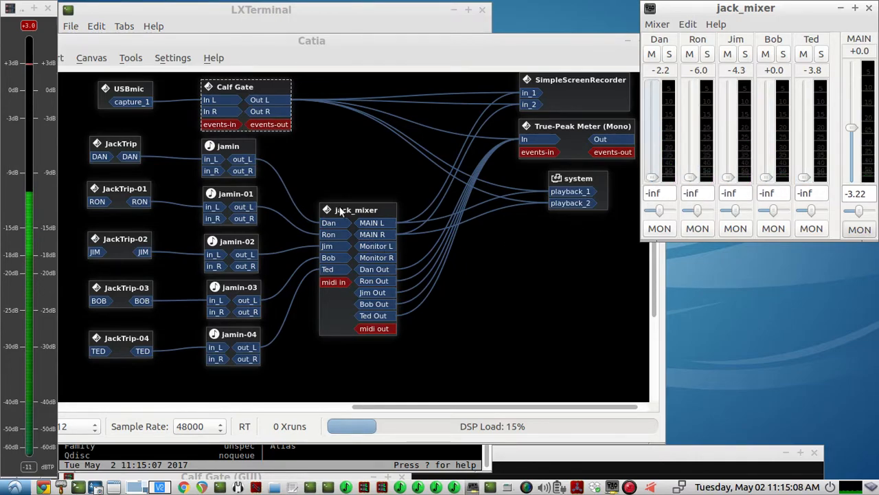
Connect Calf Gate's Out L to the input ports of all five JackTrip clients.
{"action": "left_click", "coordinate": [307, 151]}
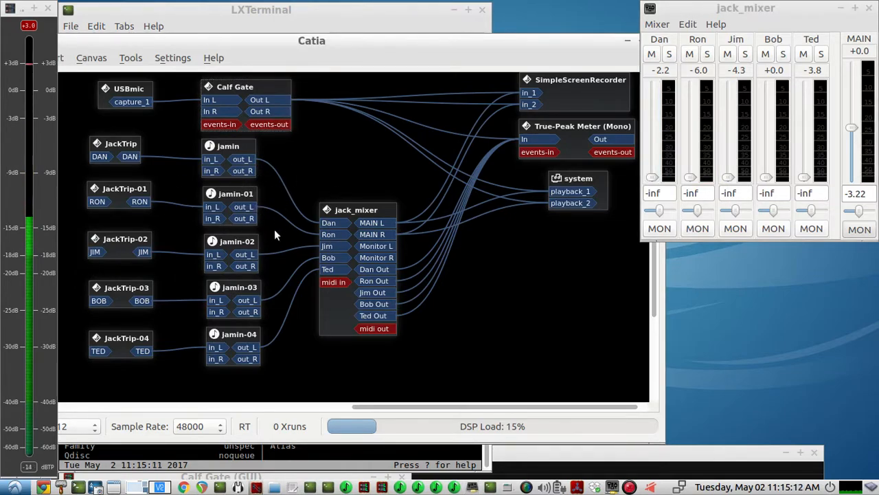
{"action": "left_click", "coordinate": [264, 96]}
{"action": "left_click_drag", "start_coordinate": [265, 97], "coordinate": [100, 157]}
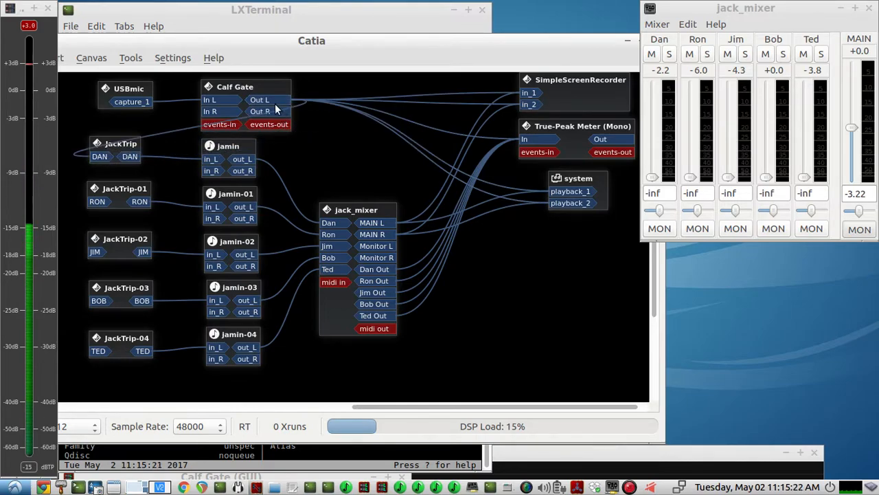
{"action": "left_click_drag", "start_coordinate": [273, 99], "coordinate": [98, 202]}
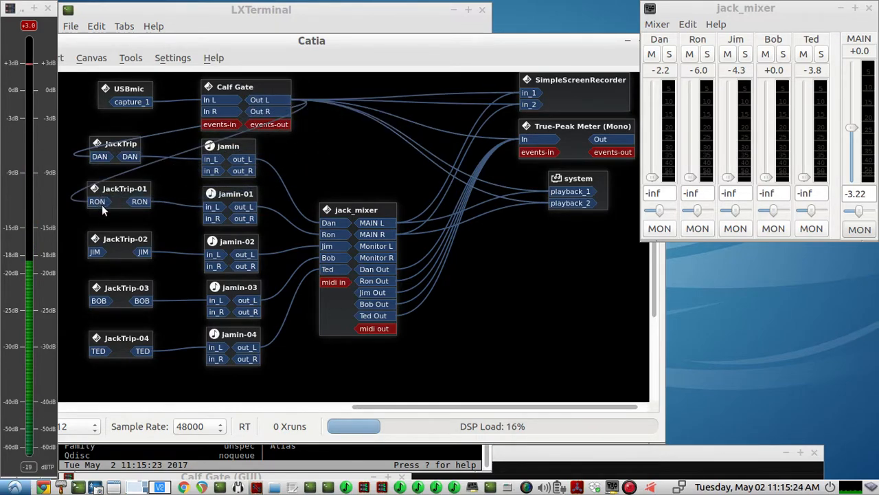
{"action": "left_click_drag", "start_coordinate": [278, 108], "coordinate": [96, 300]}
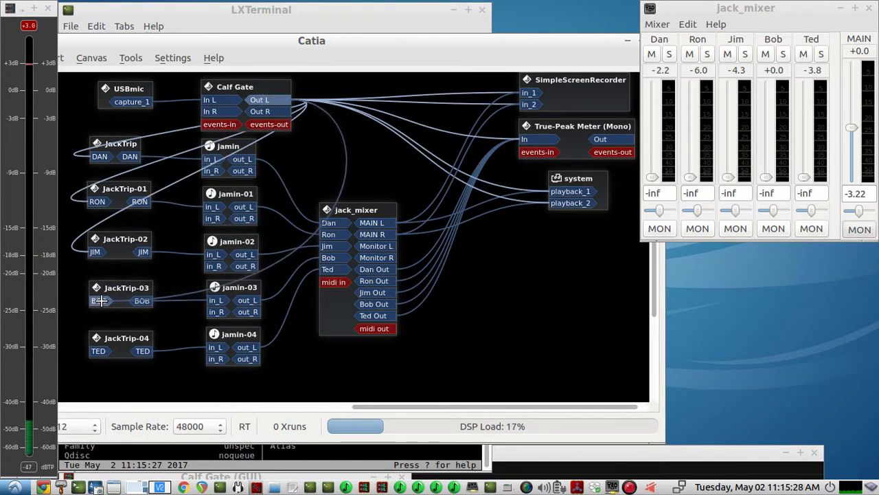
{"action": "left_click_drag", "start_coordinate": [261, 100], "coordinate": [96, 353]}
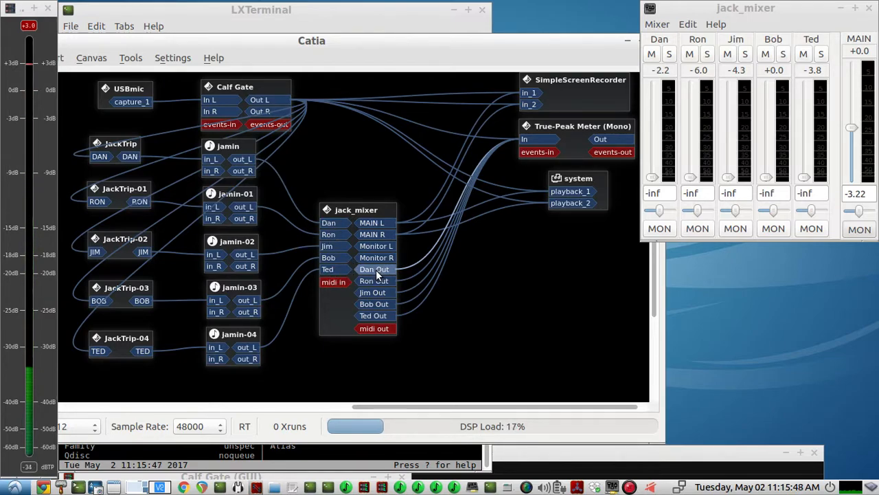
Disconnect Calf Gate's Out L from the input ports of all five JackTrip clients.
{"action": "right_click", "coordinate": [100, 158]}
{"action": "left_click", "coordinate": [115, 187]}
{"action": "right_click", "coordinate": [101, 205]}
{"action": "left_click", "coordinate": [120, 225]}
{"action": "right_click", "coordinate": [96, 252]}
{"action": "left_click", "coordinate": [107, 274]}
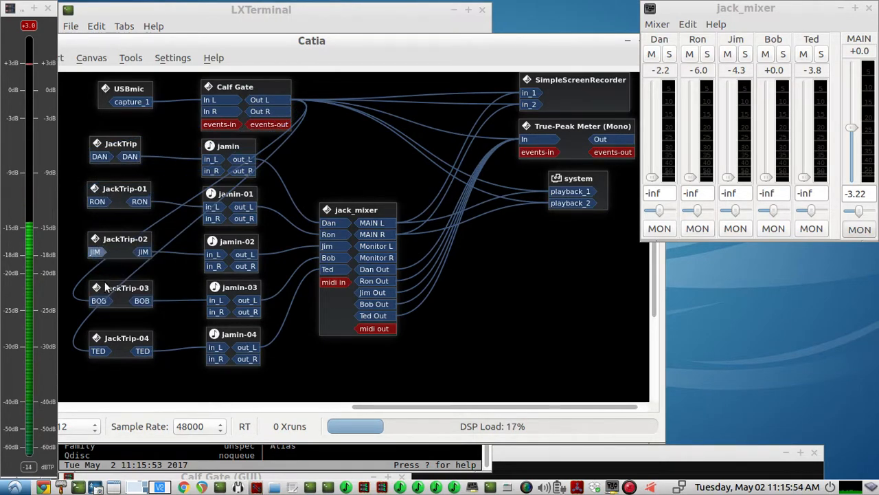
{"action": "right_click", "coordinate": [99, 300]}
{"action": "left_click", "coordinate": [110, 321]}
{"action": "right_click", "coordinate": [98, 351]}
{"action": "left_click", "coordinate": [114, 374]}
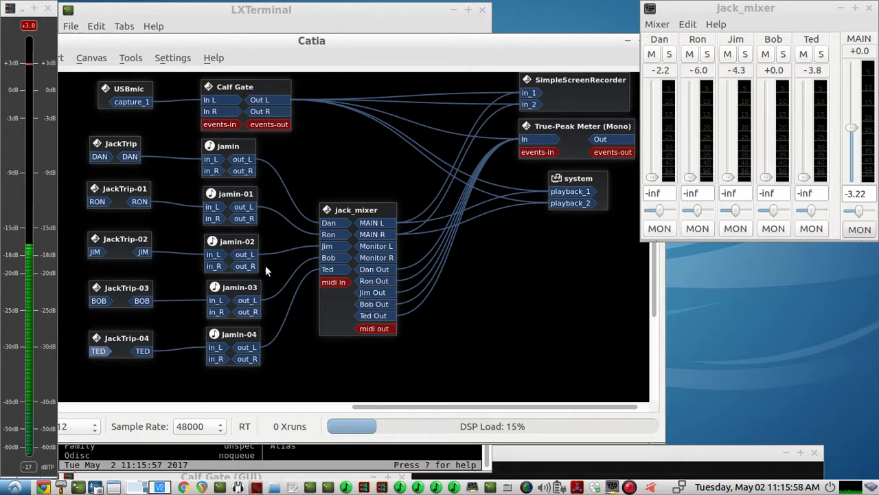
Connect jack_mixer's first channel output to the input ports of JackTrip-01, JackTrip-02, JackTrip-03 and JackTrip-04.
{"action": "left_click", "coordinate": [104, 153]}
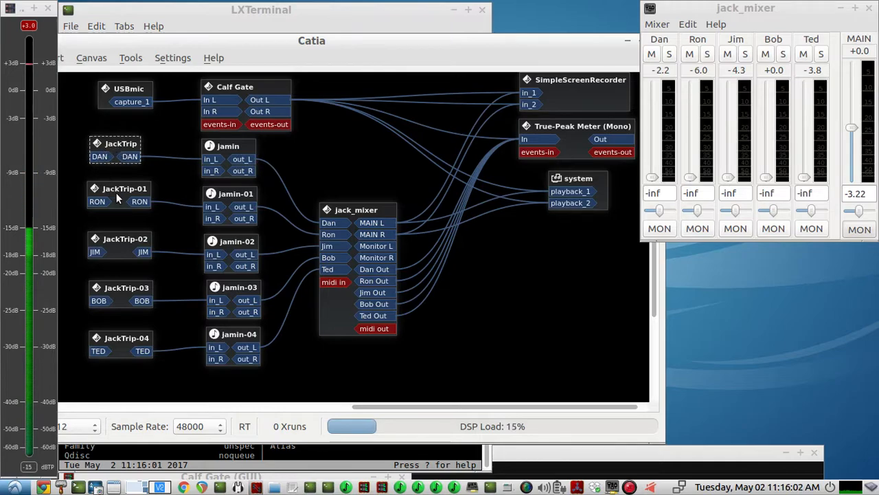
{"action": "left_click", "coordinate": [381, 268]}
{"action": "left_click_drag", "start_coordinate": [381, 269], "coordinate": [100, 200]}
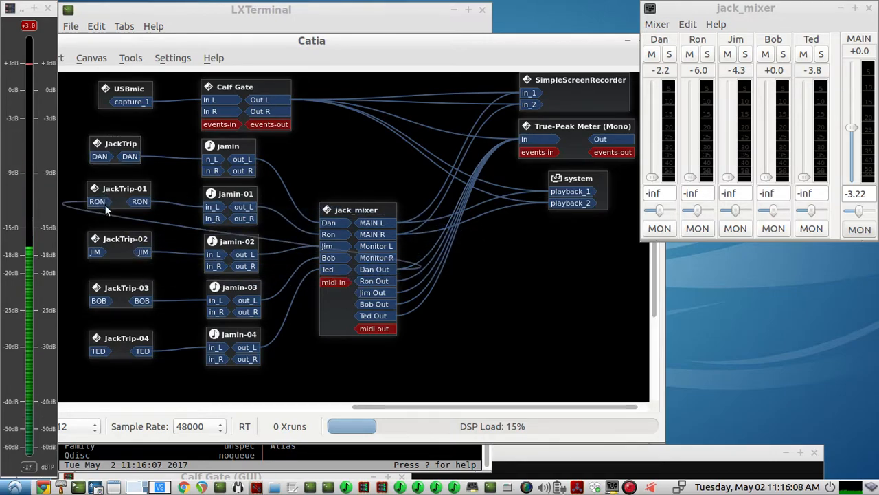
{"action": "left_click", "coordinate": [377, 272]}
{"action": "left_click_drag", "start_coordinate": [377, 273], "coordinate": [95, 252]}
{"action": "left_click_drag", "start_coordinate": [384, 269], "coordinate": [114, 305]}
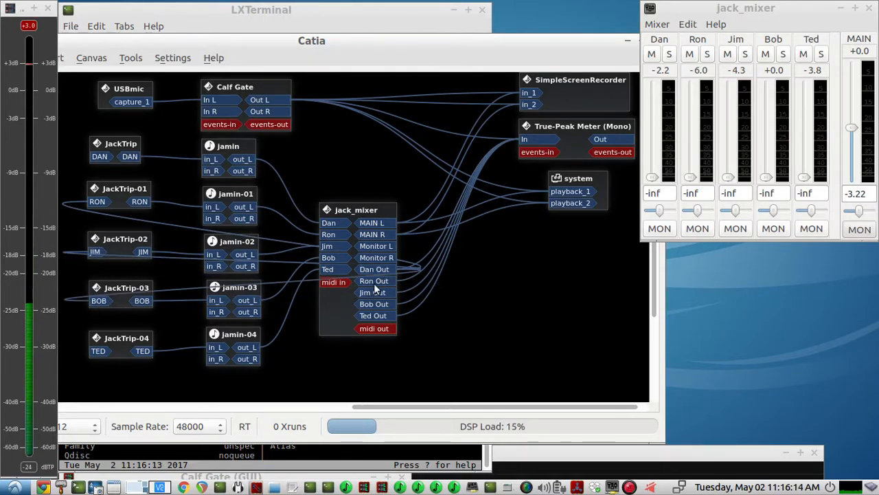
{"action": "left_click_drag", "start_coordinate": [384, 268], "coordinate": [98, 355]}
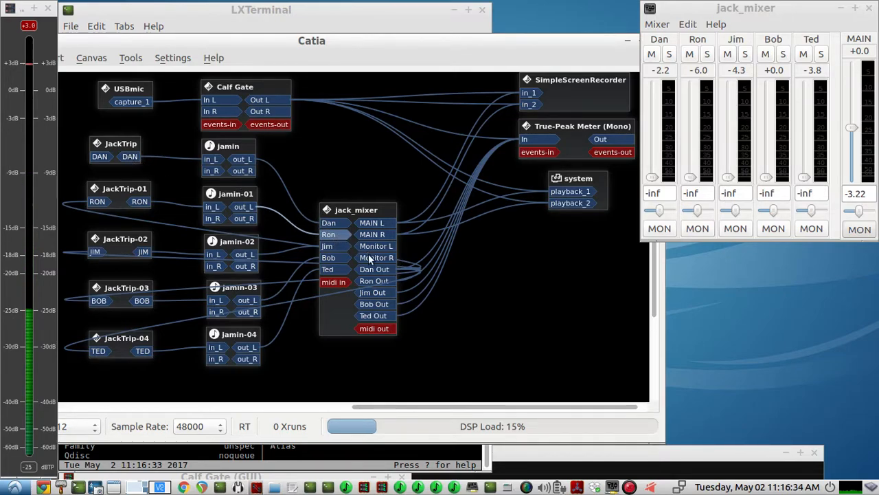
Connect jack_mixer's second channel output to the input ports of JackTrip, JackTrip-02, JackTrip-03 and JackTrip-04.
{"action": "left_click_drag", "start_coordinate": [376, 281], "coordinate": [105, 162]}
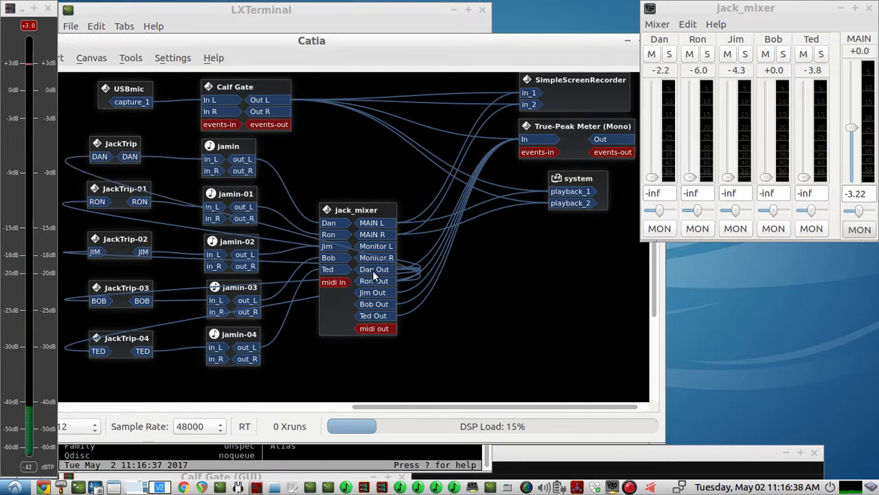
{"action": "left_click_drag", "start_coordinate": [373, 279], "coordinate": [98, 252]}
{"action": "left_click_drag", "start_coordinate": [374, 281], "coordinate": [98, 304]}
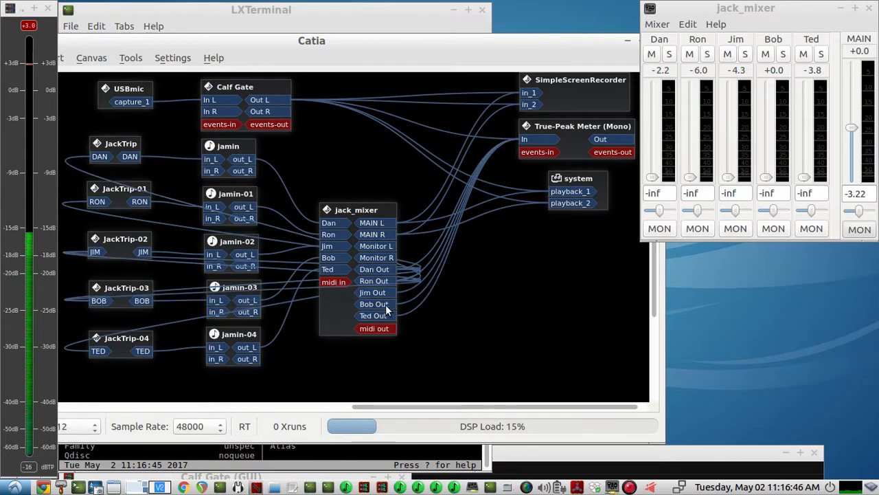
{"action": "left_click_drag", "start_coordinate": [374, 281], "coordinate": [99, 351]}
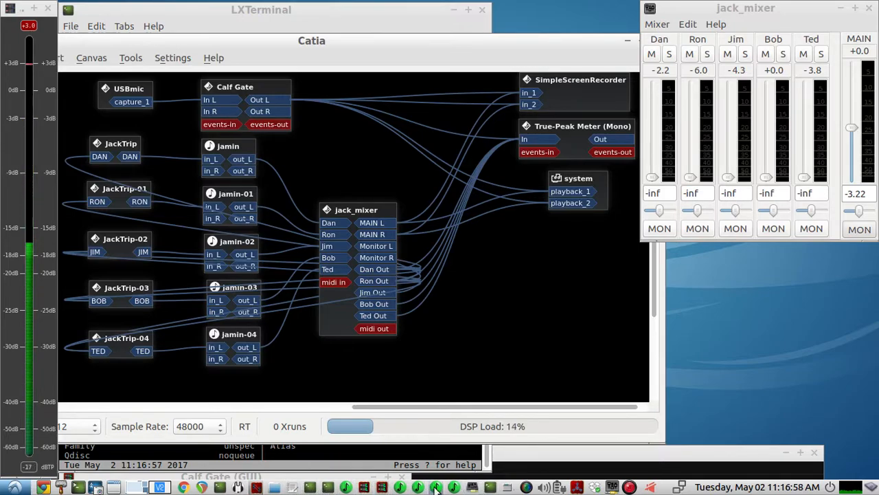
Examine the receive and transmit rates of the enp2s0 interface in the bmon terminal, and minimise that terminal.
{"action": "left_click", "coordinate": [329, 488]}
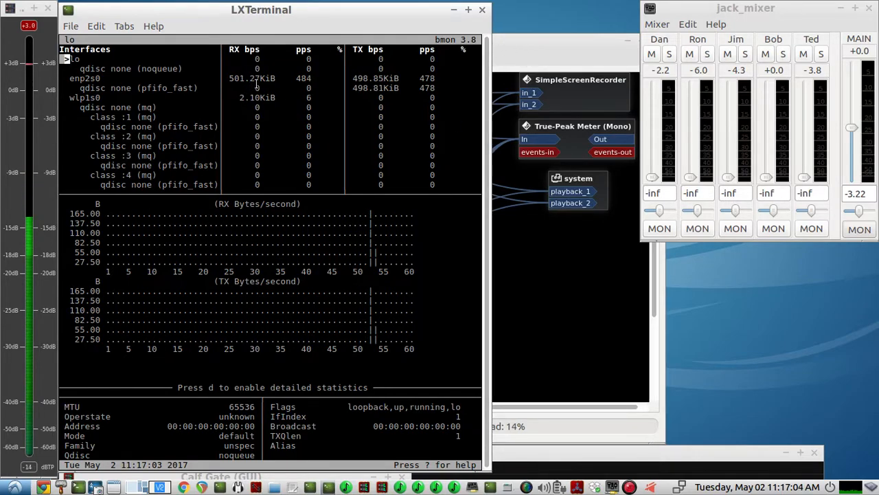
{"action": "left_click_drag", "start_coordinate": [229, 78], "coordinate": [274, 78]}
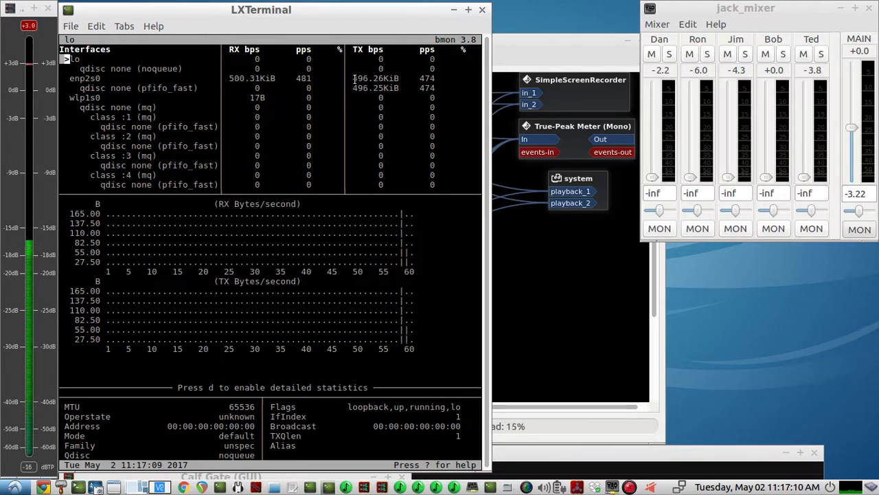
{"action": "left_click_drag", "start_coordinate": [355, 78], "coordinate": [411, 79]}
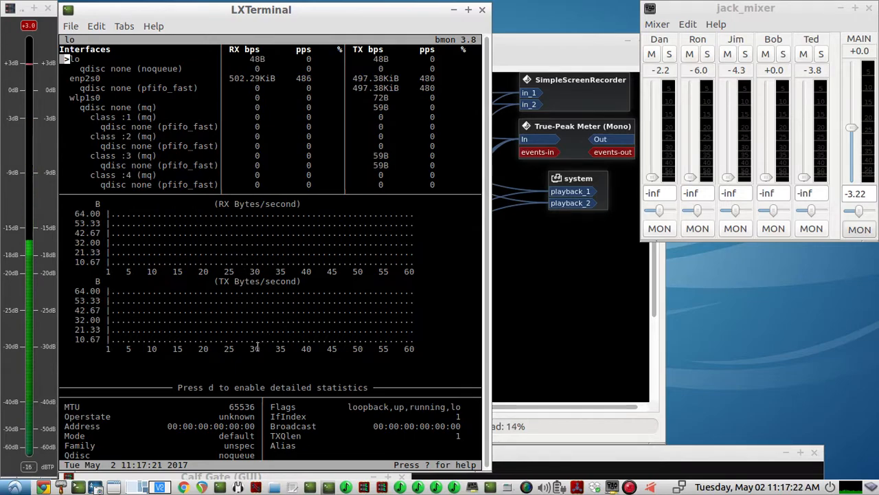
{"action": "left_click", "coordinate": [453, 10]}
Move the jack_mixer box toward the outputs and lower the system and True-Peak Meter boxes slightly in the patchbay.
{"action": "left_click_drag", "start_coordinate": [378, 209], "coordinate": [382, 196]}
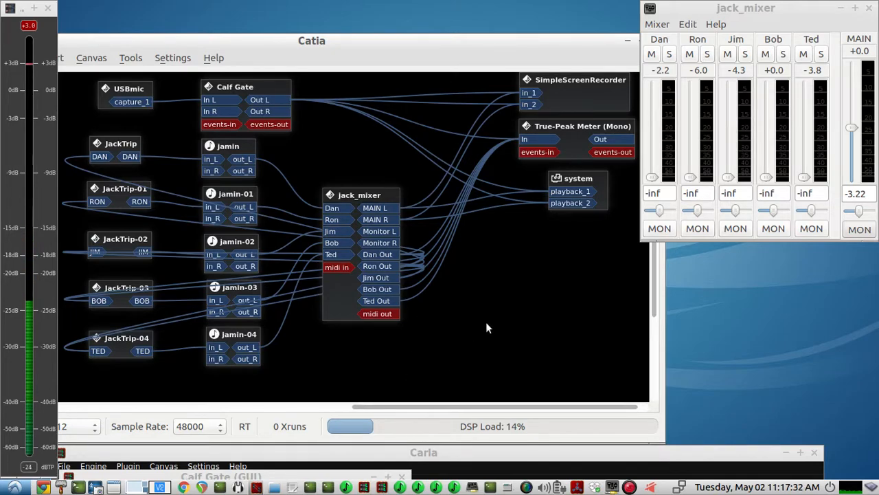
{"action": "left_click_drag", "start_coordinate": [358, 195], "coordinate": [377, 206]}
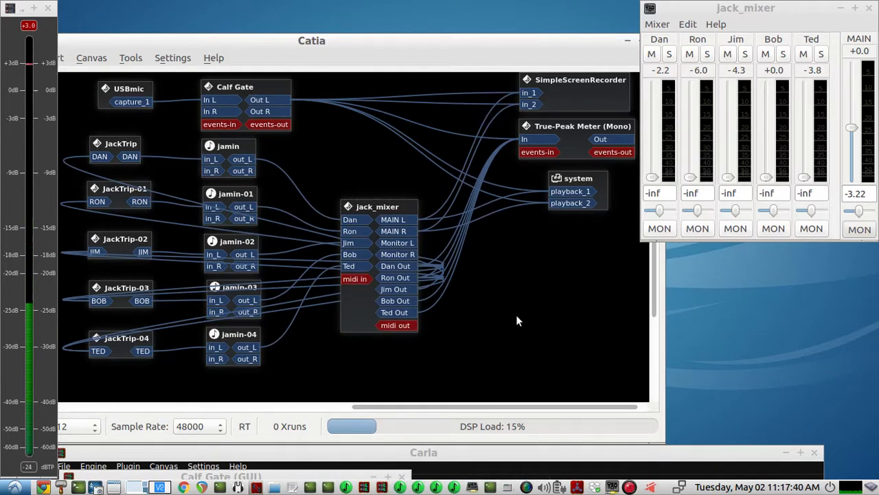
{"action": "left_click_drag", "start_coordinate": [554, 180], "coordinate": [549, 189]}
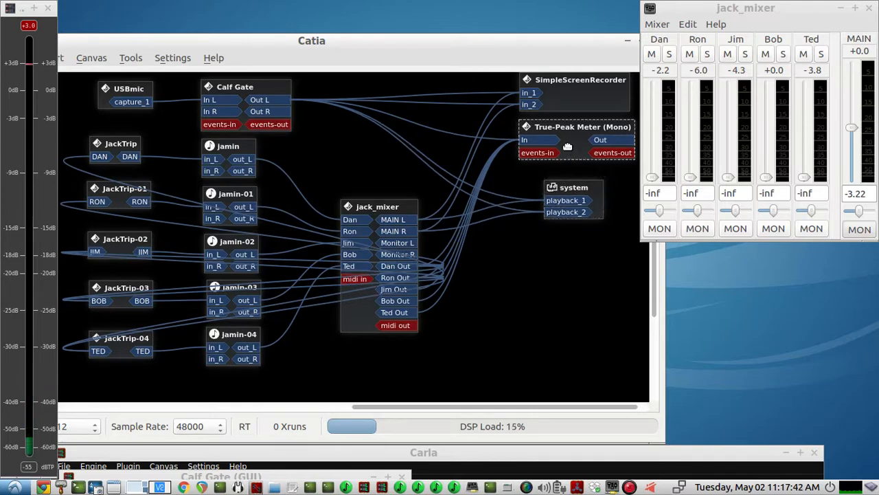
{"action": "left_click_drag", "start_coordinate": [564, 141], "coordinate": [558, 154]}
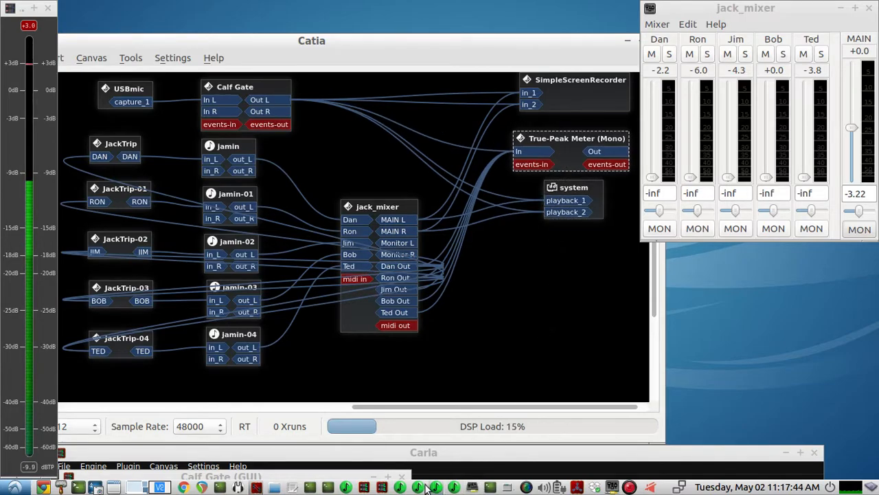
Bring the JackTrip server terminal back up over the patchbay and clear the patchbay selection.
{"action": "left_click", "coordinate": [311, 487]}
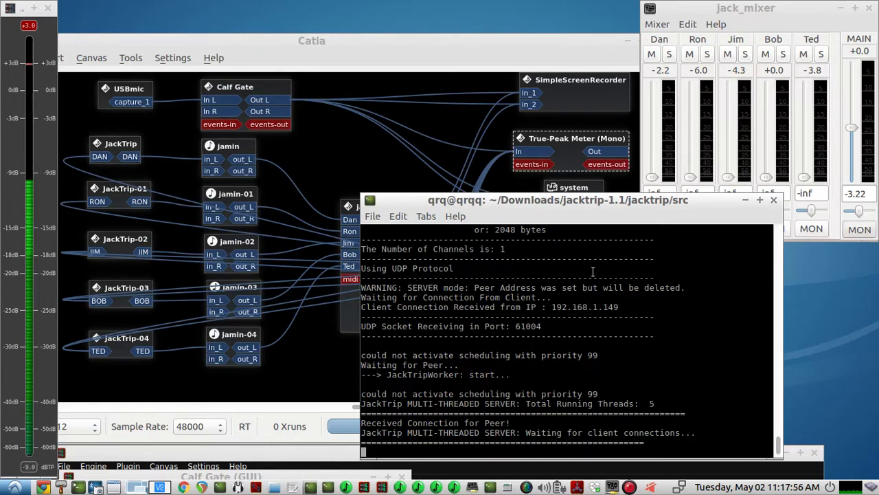
{"action": "left_click", "coordinate": [449, 130]}
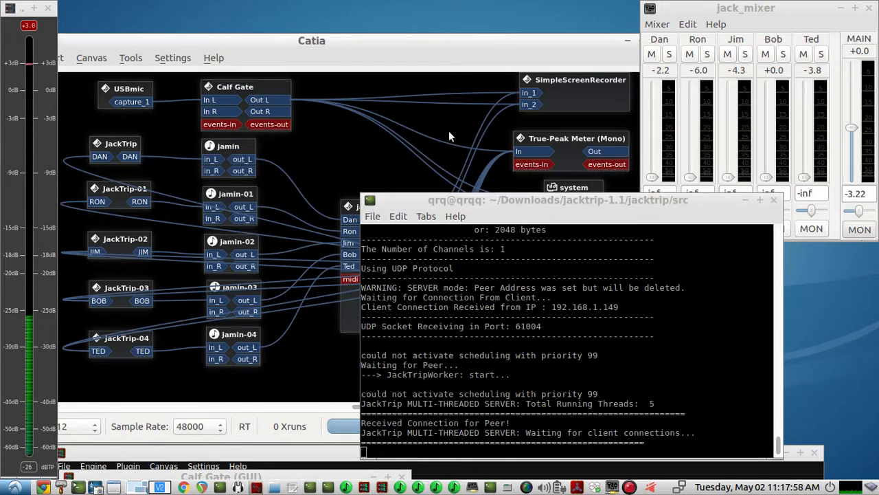
Minimise the JackTrip server terminal and slightly nudge the JackTrip, JackTrip-01, JackTrip-03 and JackTrip-04 boxes in the patchbay.
{"action": "left_click", "coordinate": [744, 200]}
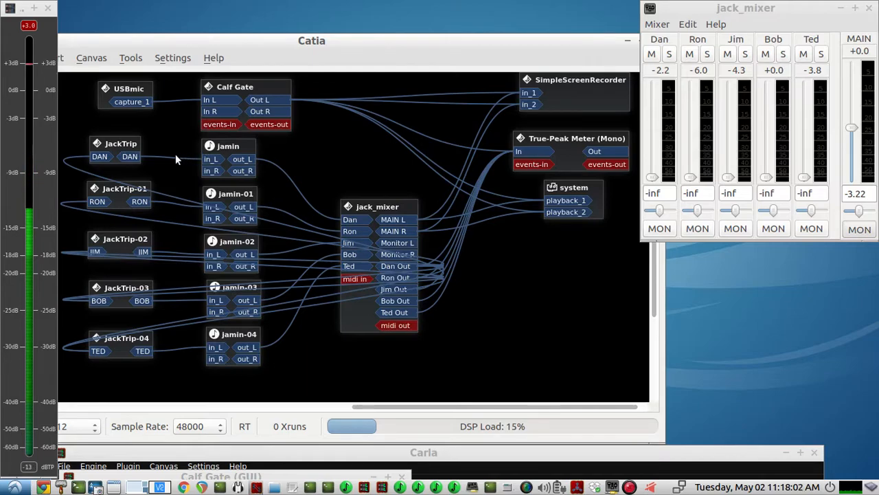
{"action": "mouse_move", "coordinate": [107, 144]}
{"action": "left_mouse_down"}
{"action": "mouse_move", "coordinate": [114, 137]}
{"action": "mouse_move", "coordinate": [109, 146]}
{"action": "left_mouse_up"}
{"action": "left_click_drag", "start_coordinate": [127, 192], "coordinate": [129, 193]}
{"action": "left_click", "coordinate": [126, 241]}
{"action": "left_click_drag", "start_coordinate": [135, 290], "coordinate": [134, 291]}
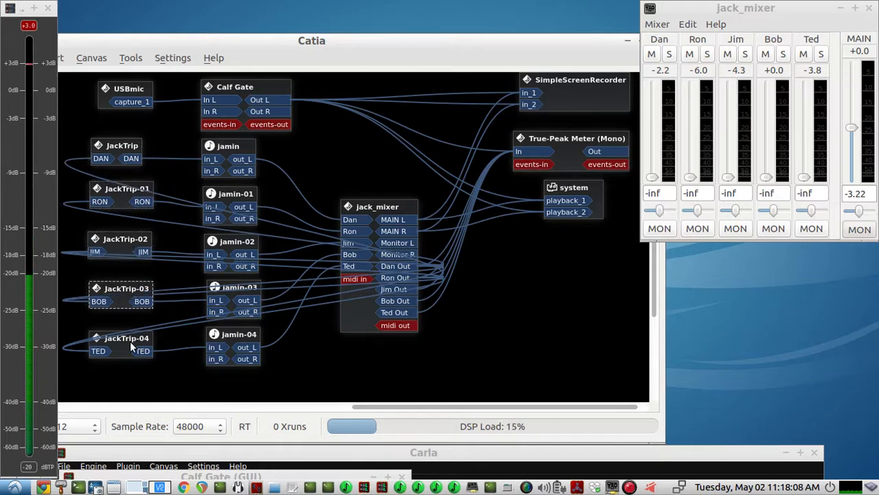
{"action": "left_click_drag", "start_coordinate": [130, 340], "coordinate": [130, 336]}
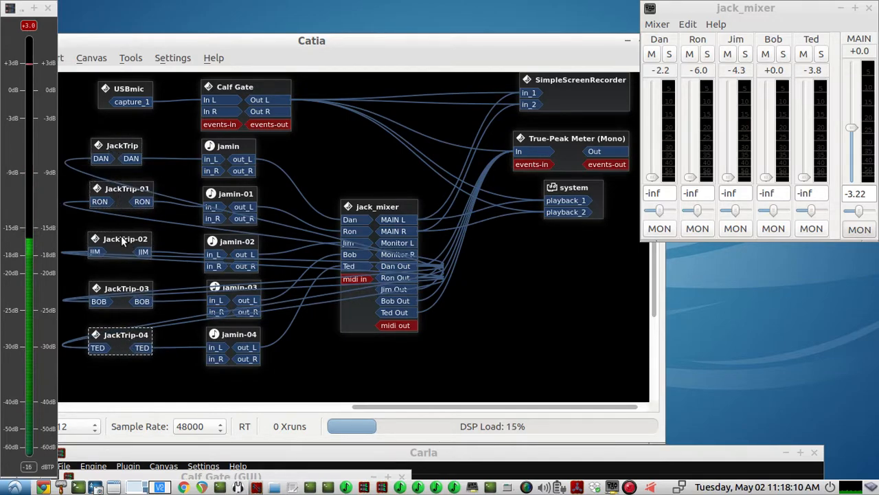
Shift the Catia patchbay window slightly up and to the right on the desktop.
{"action": "right_click", "coordinate": [143, 304]}
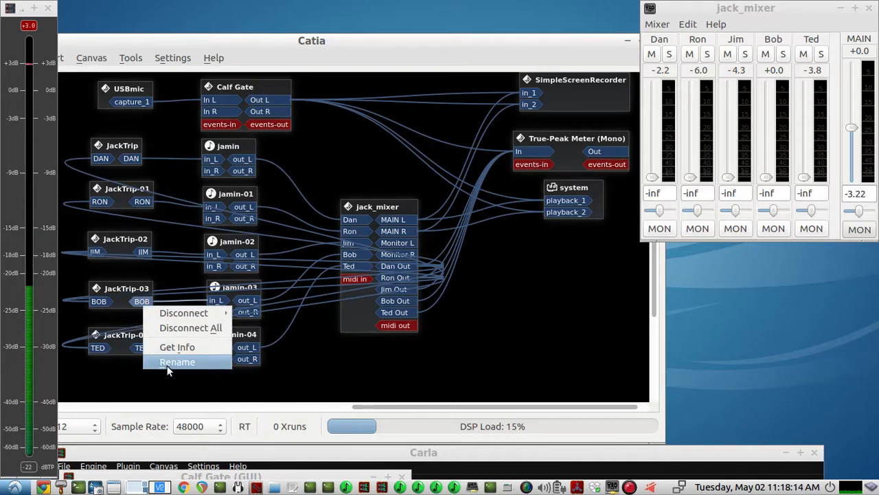
{"action": "left_click", "coordinate": [189, 379]}
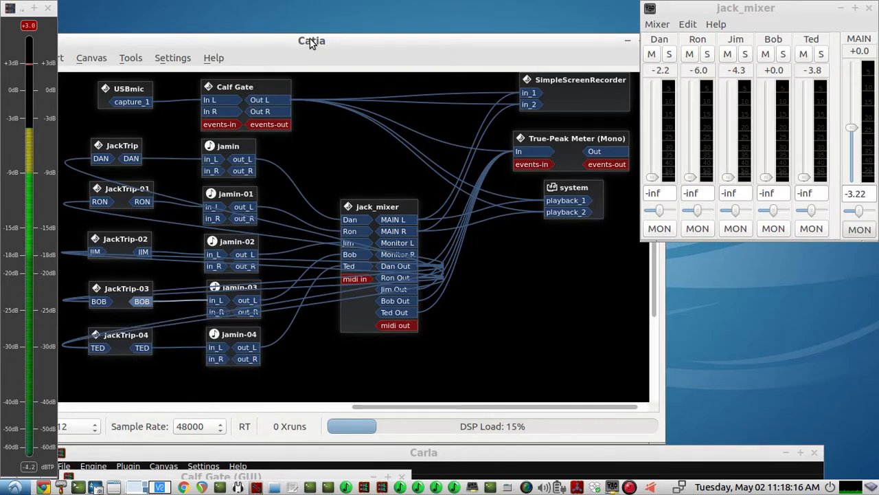
{"action": "left_click_drag", "start_coordinate": [308, 40], "coordinate": [321, 35]}
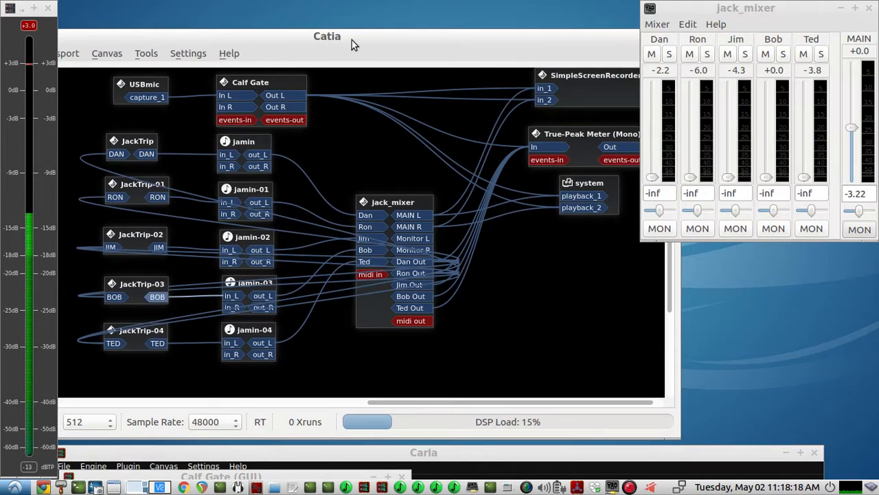